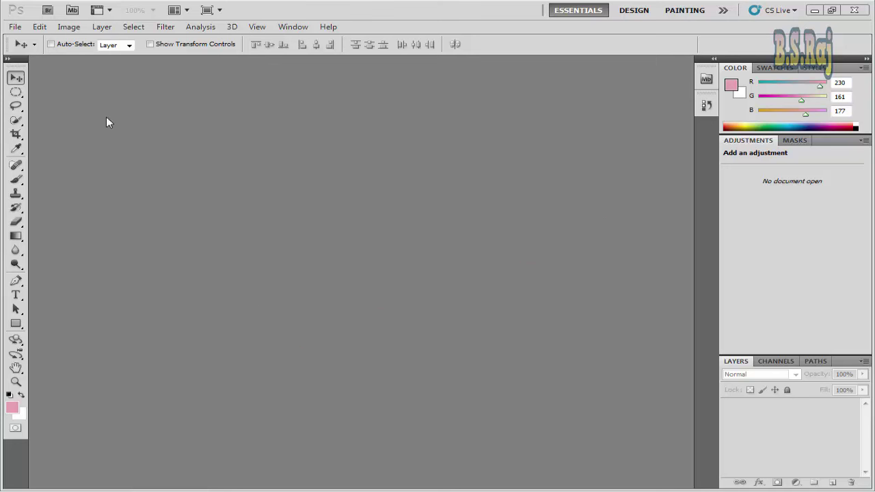
# Select the freehand Lasso tool and show its Lasso, Polygonal and Magnetic variants
pyautogui.click(16, 106)
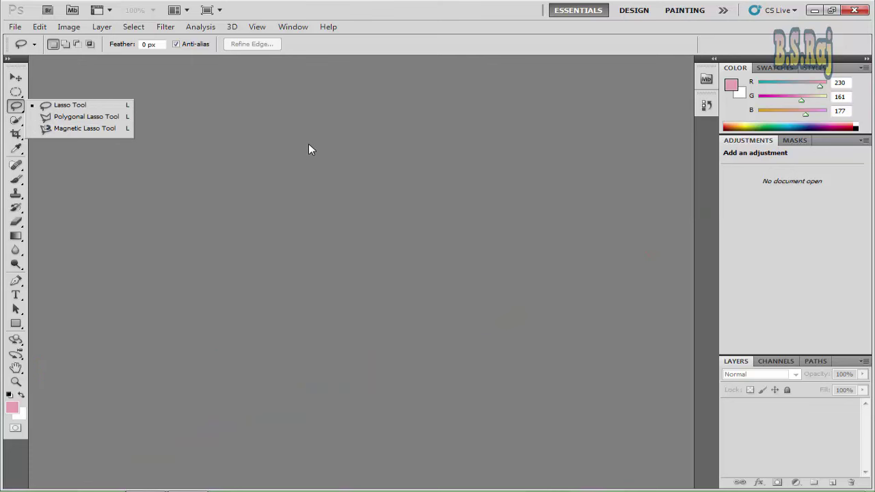
# Open the yellow-dress portrait as a document
pyautogui.click(309, 145)
pyautogui.click(15, 27)
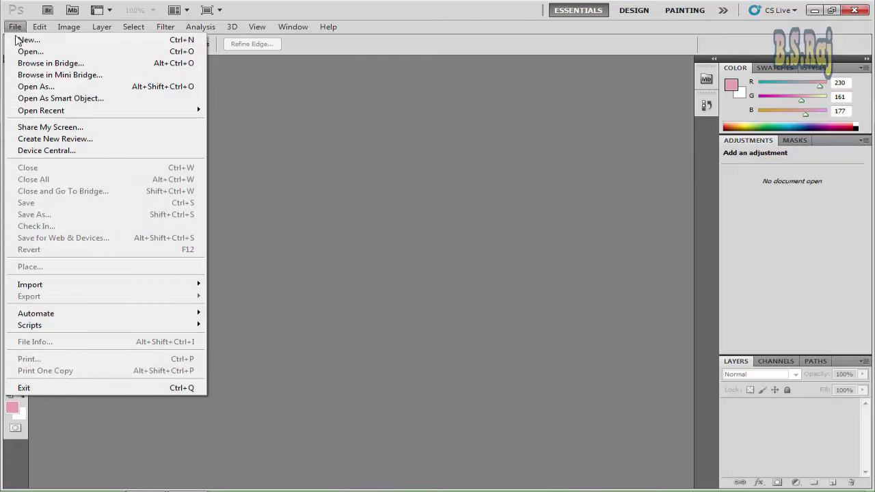
pyautogui.click(30, 52)
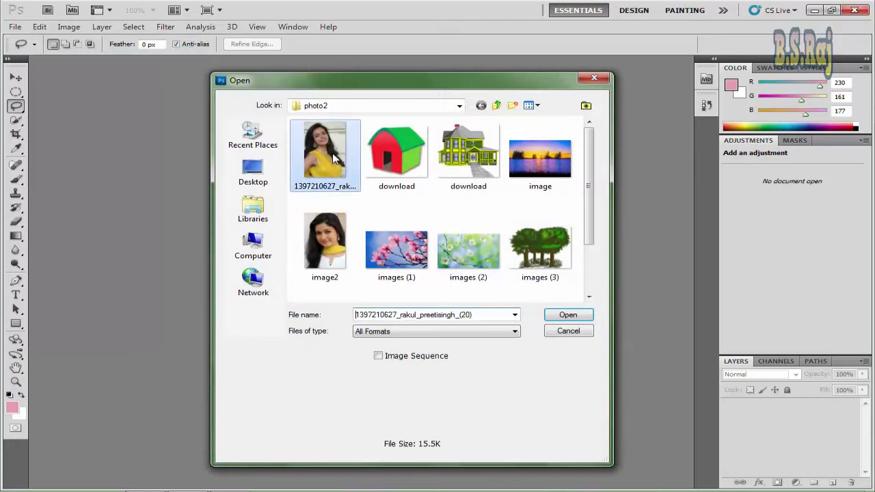
pyautogui.click(568, 314)
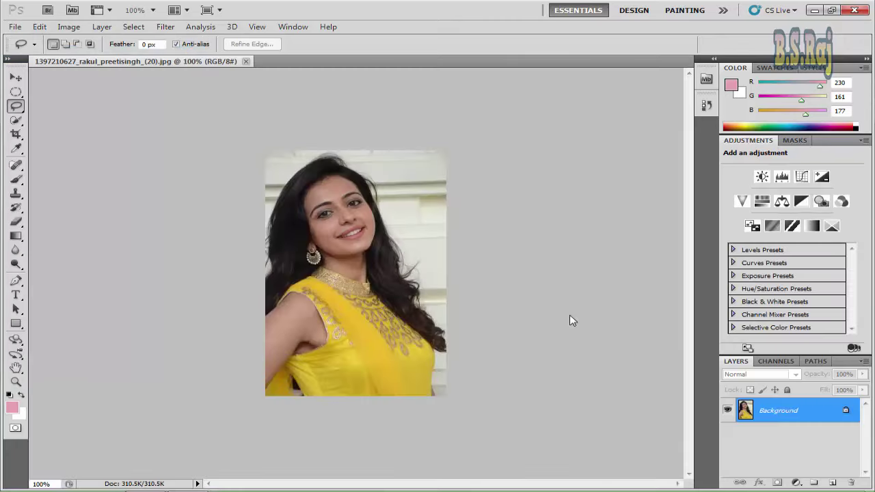
# Open image2.jpg from the photo2 folder as a second document
pyautogui.click(15, 27)
pyautogui.click(30, 52)
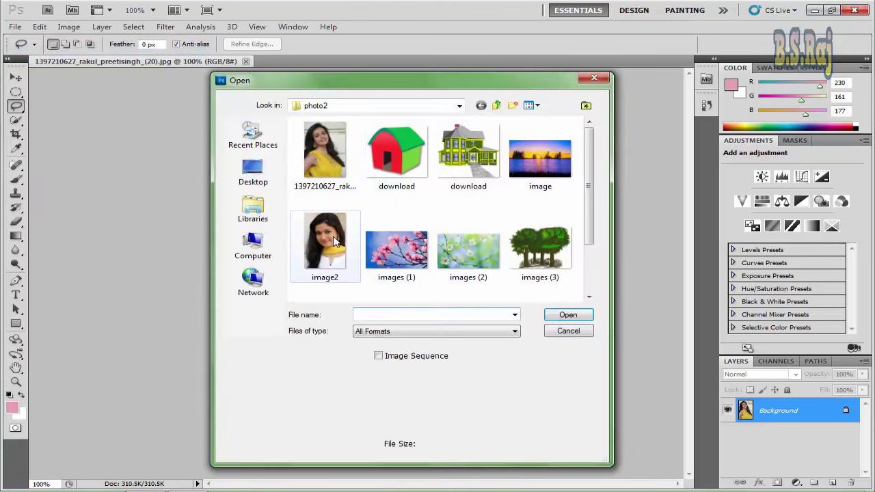
pyautogui.click(331, 237)
pyautogui.click(571, 314)
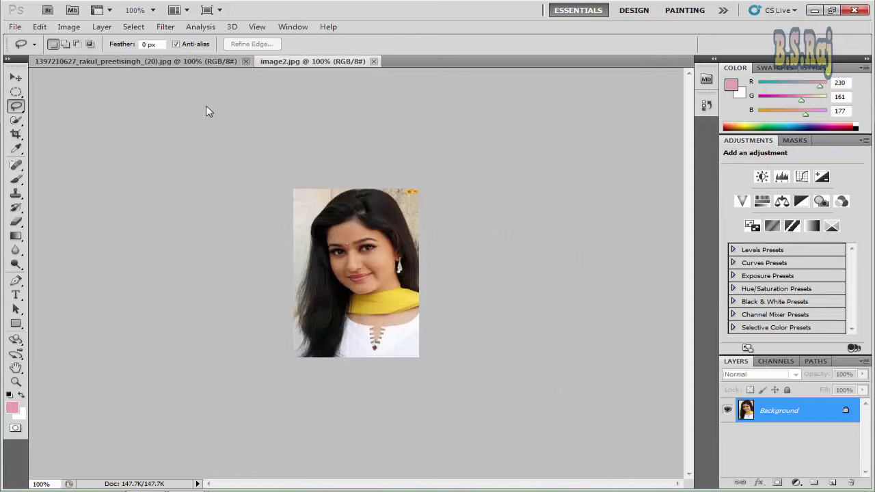
# Float the portrait and image2.jpg into separate windows, image2 placed to the right
pyautogui.moveTo(137, 61)
pyautogui.mouseDown()
pyautogui.moveTo(192, 96)
pyautogui.moveTo(172, 114)
pyautogui.mouseUp()
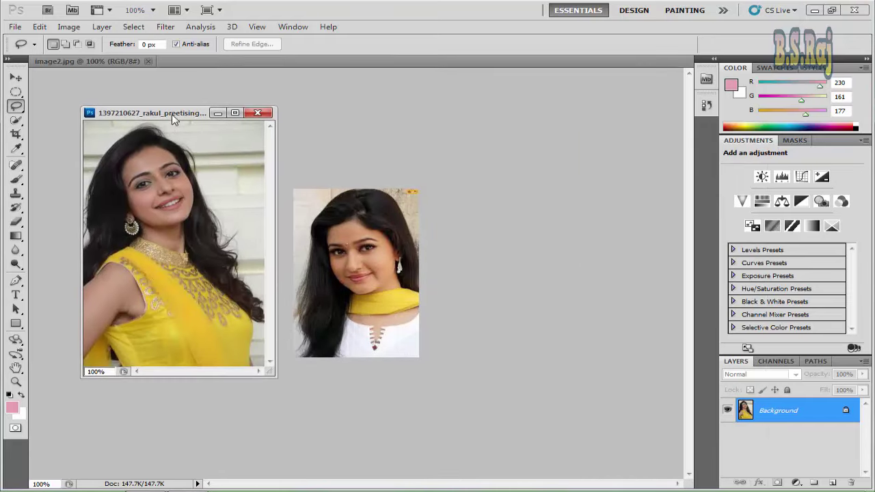
pyautogui.moveTo(89, 61); pyautogui.dragTo(414, 128)
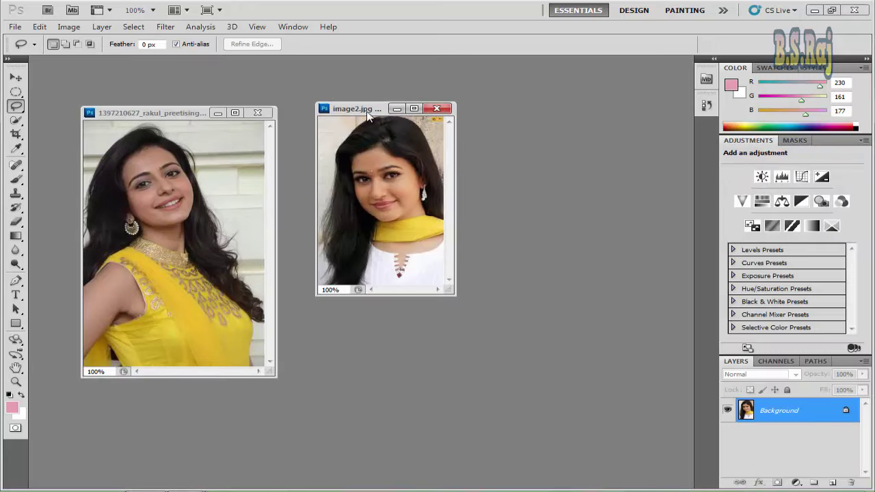
pyautogui.moveTo(366, 110); pyautogui.dragTo(435, 143)
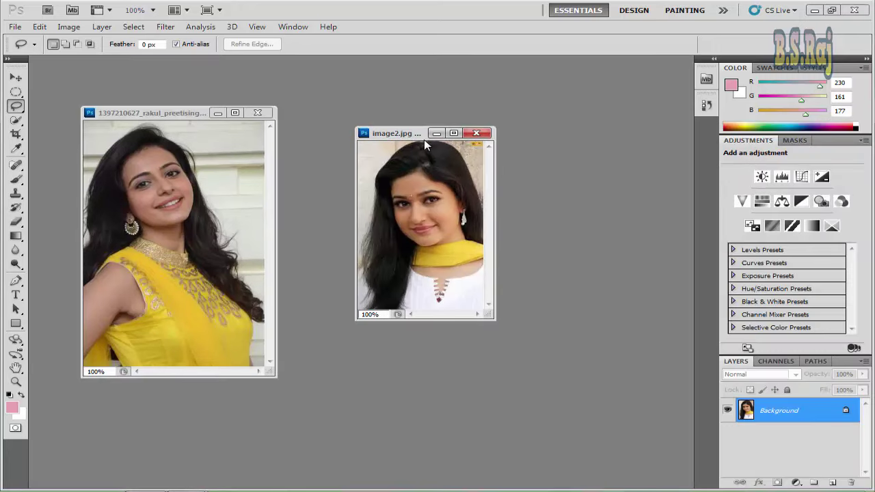
# Enlarge both windows from their corners so each whole photo shows
pyautogui.moveTo(523, 327); pyautogui.dragTo(619, 386)
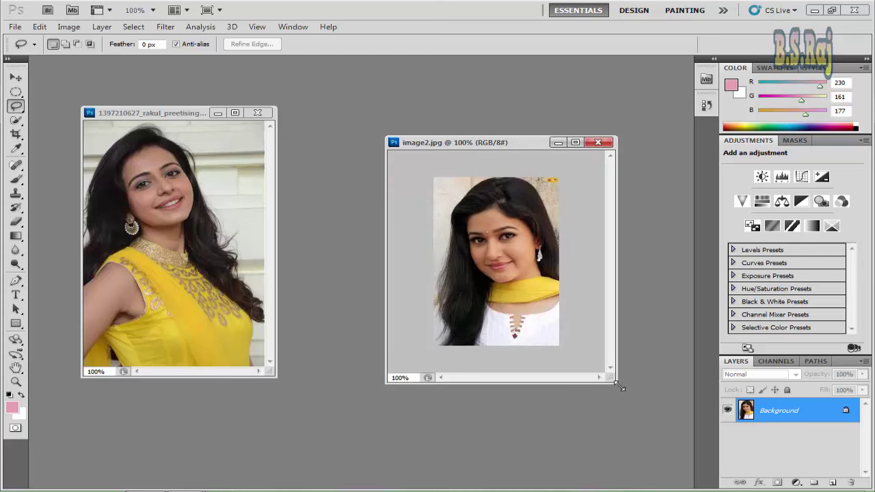
pyautogui.moveTo(153, 113); pyautogui.dragTo(163, 118)
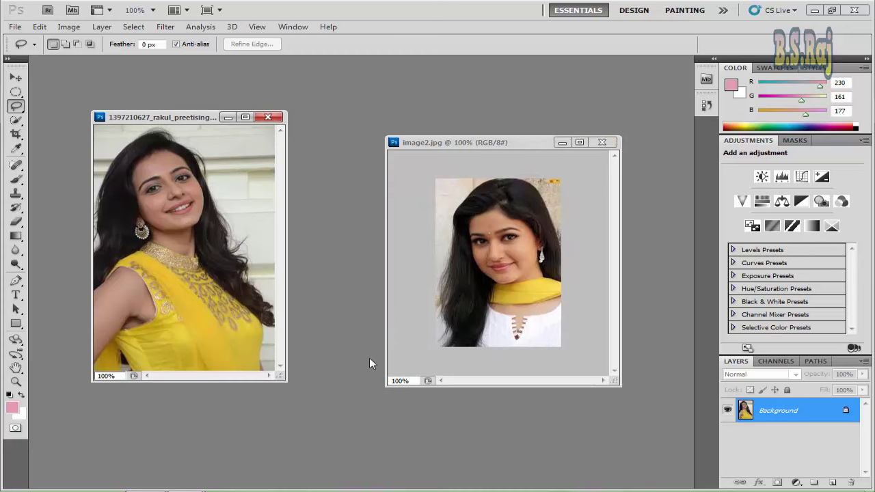
pyautogui.moveTo(271, 382); pyautogui.dragTo(305, 404)
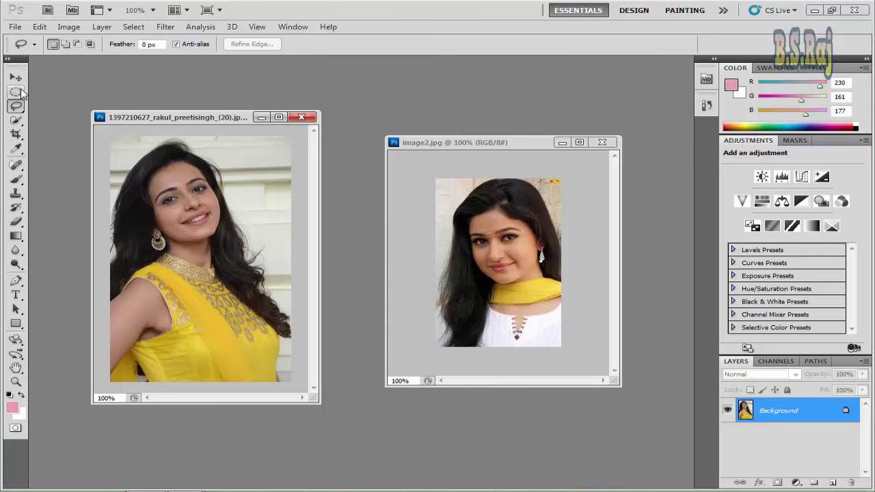
pyautogui.click(18, 92)
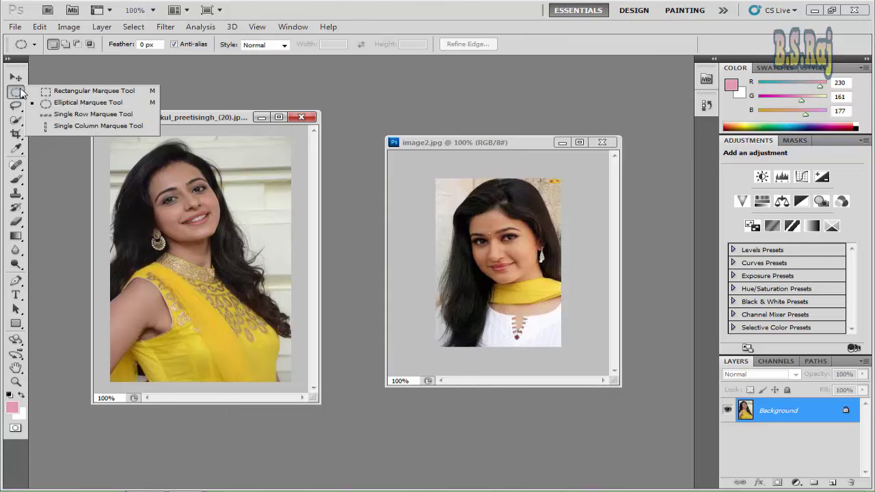
pyautogui.click(65, 91)
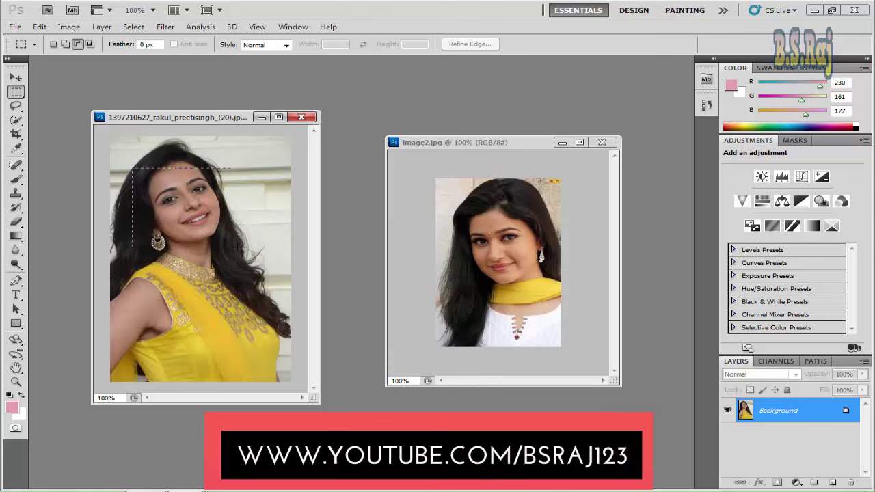
pyautogui.moveTo(132, 168)
pyautogui.mouseDown()
pyautogui.moveTo(238, 247)
pyautogui.moveTo(254, 247)
pyautogui.mouseUp()
pyautogui.click(16, 77)
pyautogui.moveTo(183, 194); pyautogui.dragTo(500, 206)
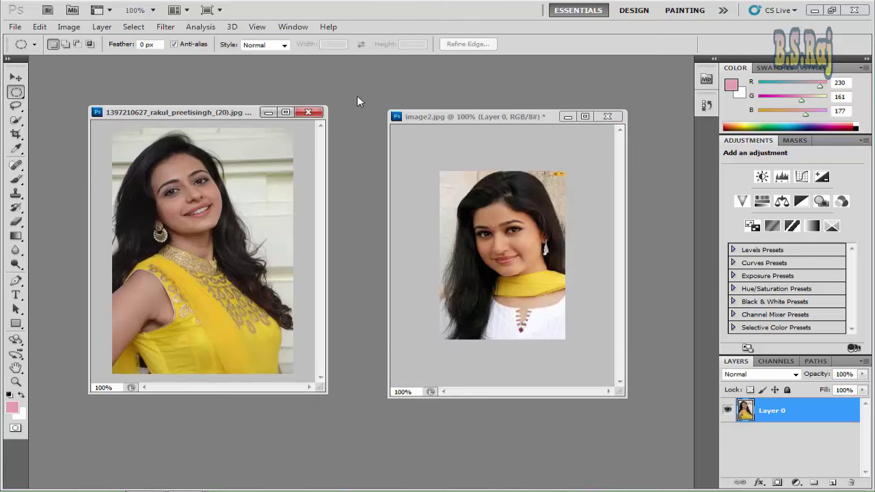
pyautogui.click(16, 92)
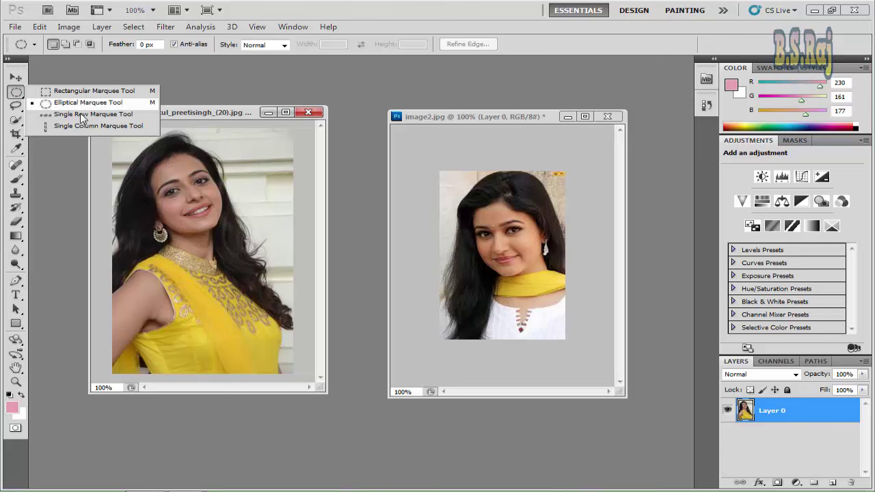
pyautogui.click(118, 104)
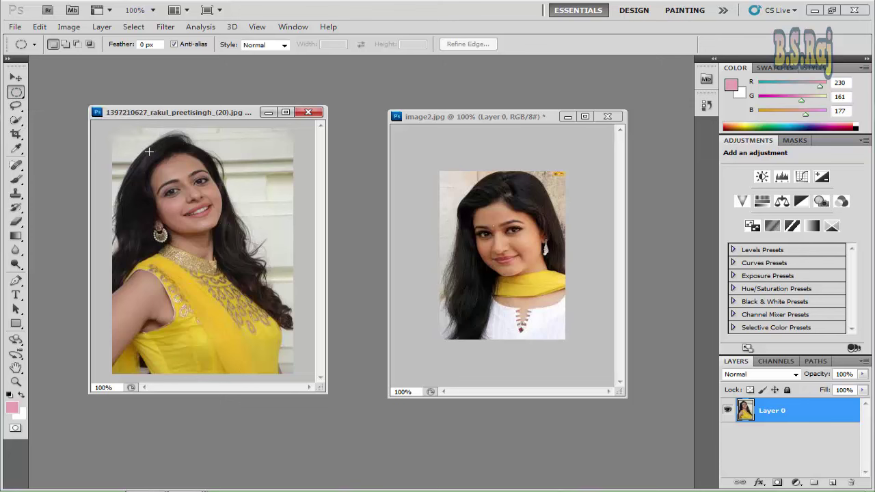
pyautogui.moveTo(145, 147); pyautogui.dragTo(237, 247)
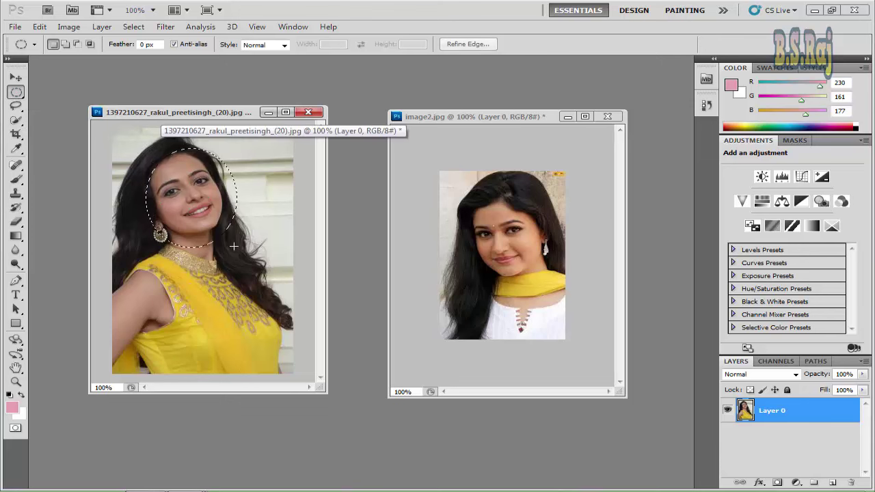
pyautogui.click(16, 79)
pyautogui.moveTo(202, 187); pyautogui.dragTo(514, 230)
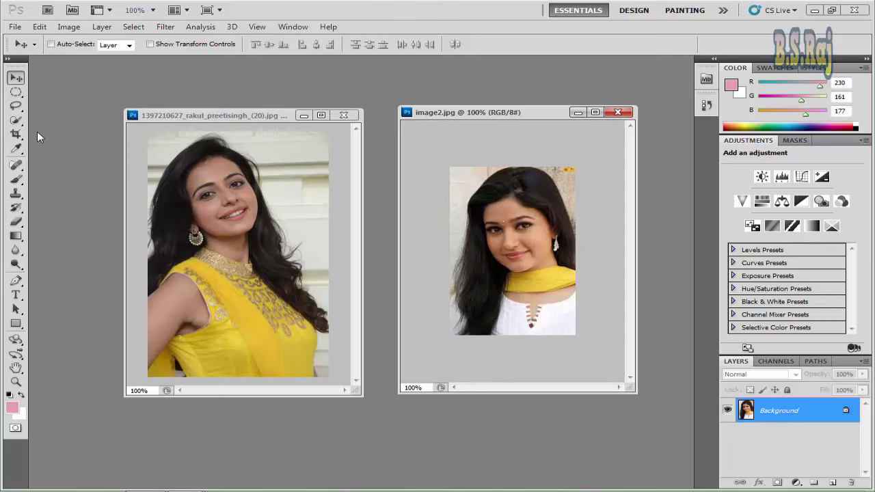
pyautogui.click(17, 92)
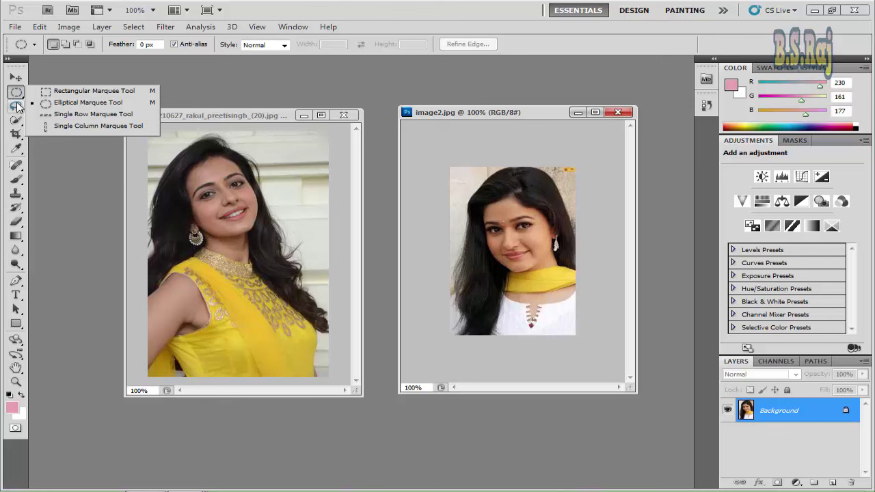
pyautogui.click(16, 106)
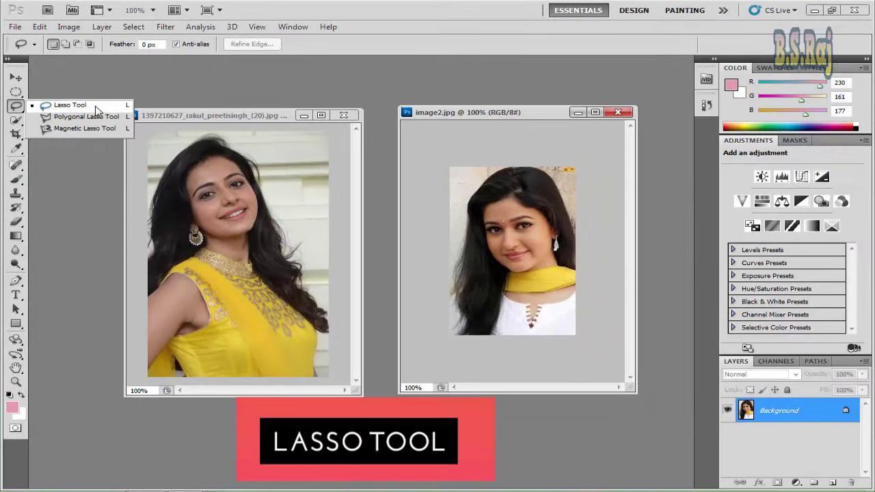
# Trace a freehand Lasso selection around the woman's face in the yellow-dress portrait
pyautogui.click(95, 108)
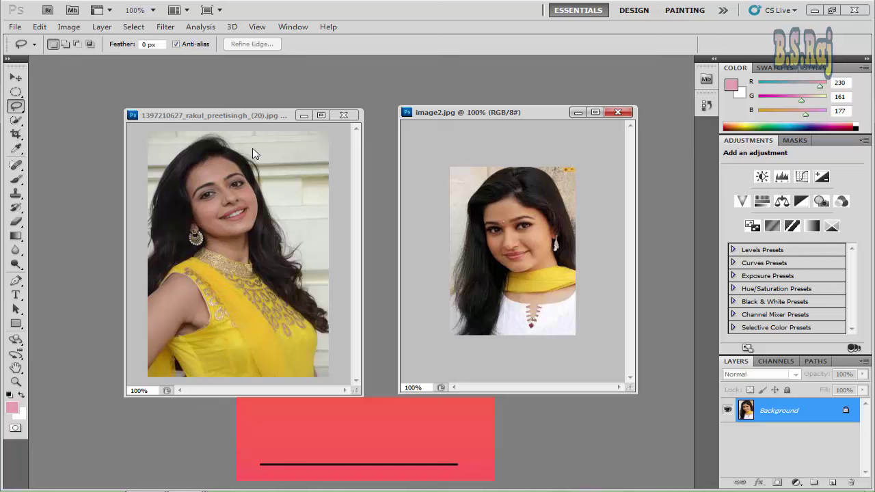
pyautogui.click(191, 166)
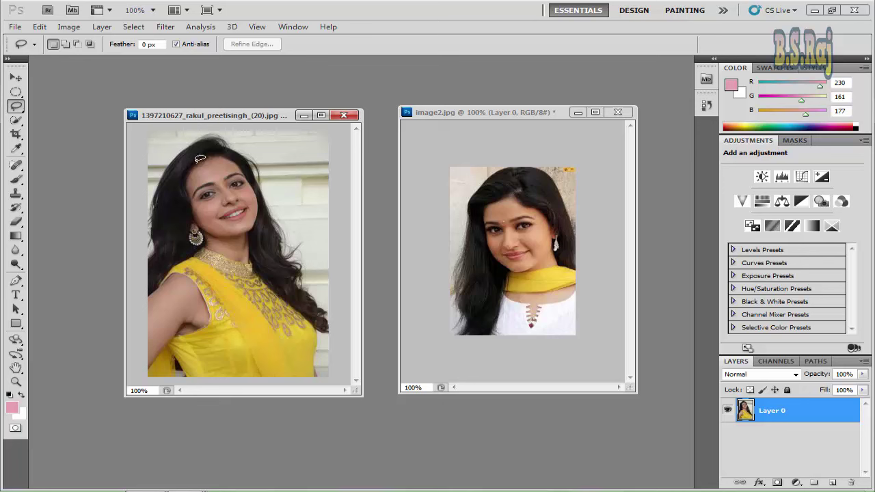
pyautogui.moveTo(197, 162)
pyautogui.mouseDown()
pyautogui.moveTo(252, 166)
pyautogui.moveTo(273, 208)
pyautogui.moveTo(207, 241)
pyautogui.moveTo(183, 217)
pyautogui.moveTo(181, 186)
pyautogui.mouseUp()
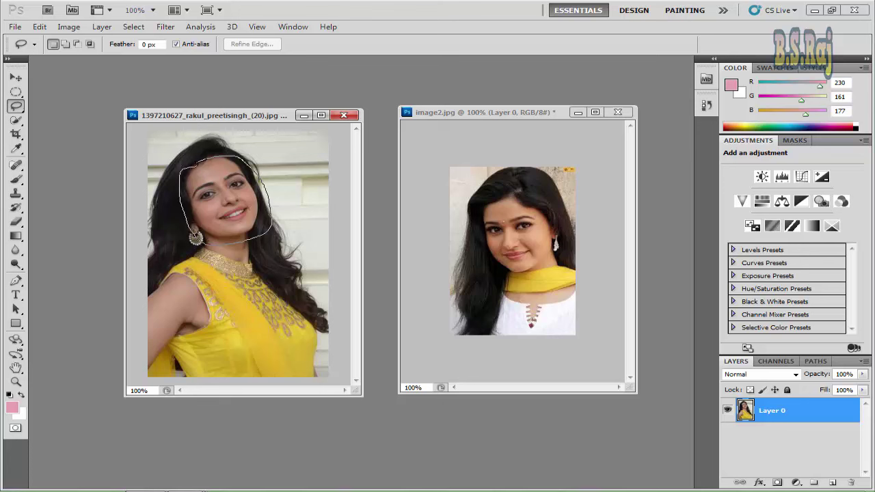
pyautogui.moveTo(199, 162); pyautogui.dragTo(202, 161)
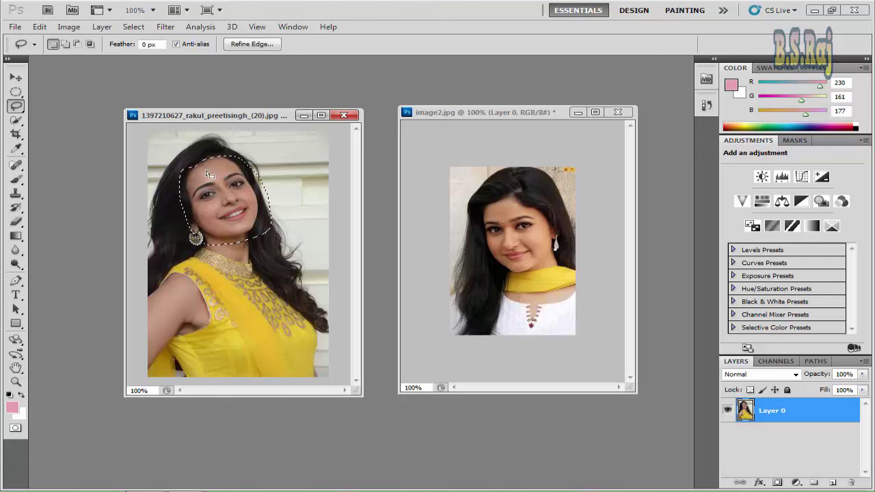
# Drag the selected face into image2 with the Move tool as Layer 1
pyautogui.click(18, 79)
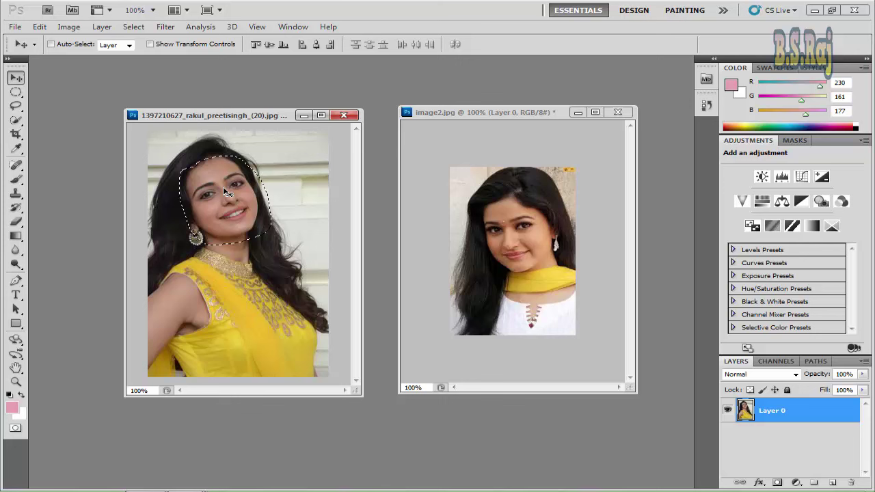
pyautogui.moveTo(224, 188)
pyautogui.mouseDown()
pyautogui.moveTo(445, 222)
pyautogui.moveTo(520, 222)
pyautogui.mouseUp()
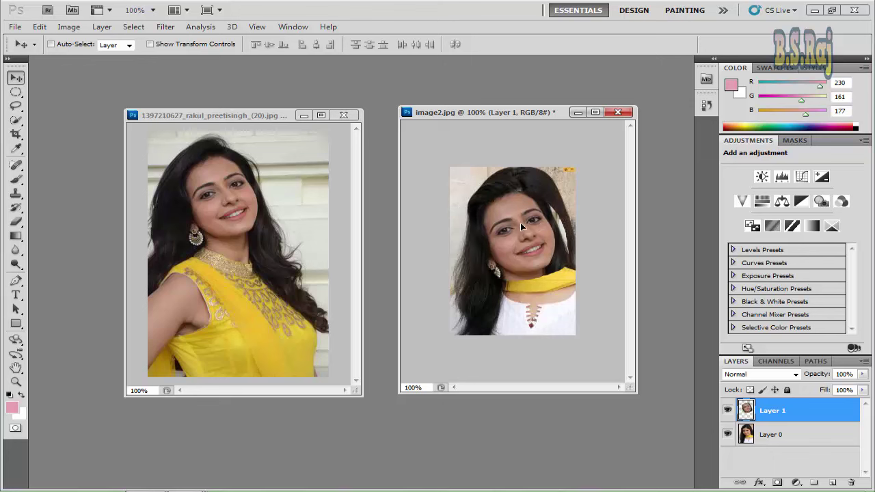
pyautogui.click(18, 107)
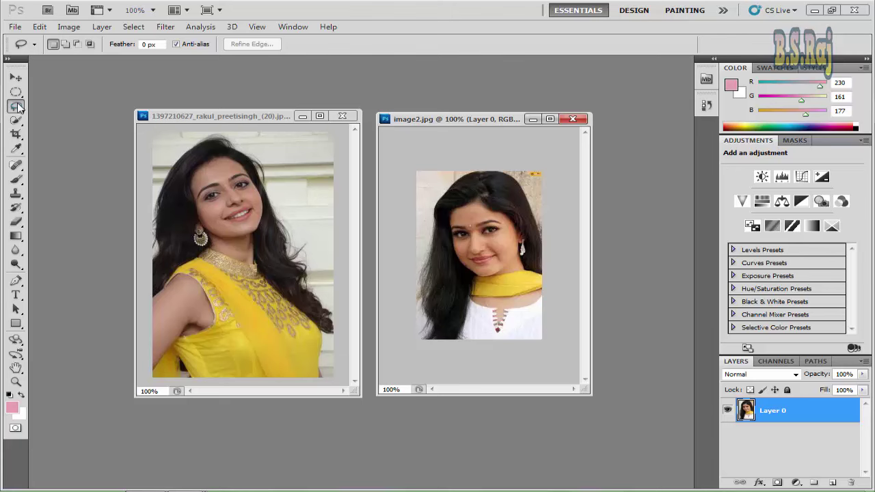
pyautogui.click(18, 107)
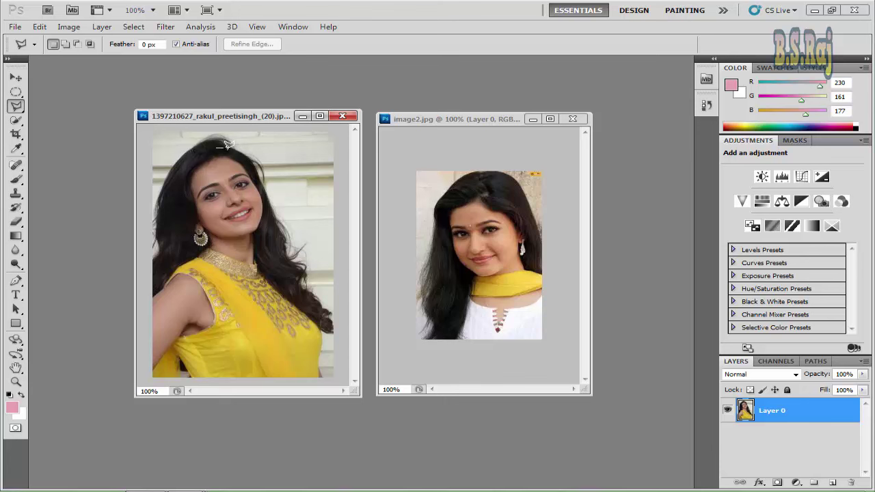
pyautogui.click(216, 148)
pyautogui.click(254, 157)
pyautogui.click(269, 215)
pyautogui.click(253, 237)
pyautogui.click(229, 249)
pyautogui.click(189, 214)
pyautogui.click(217, 144)
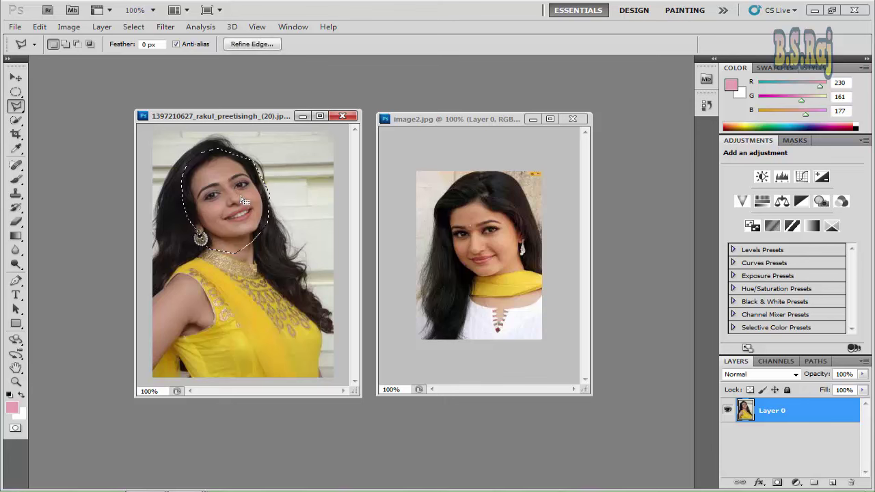
pyautogui.rightClick(16, 106)
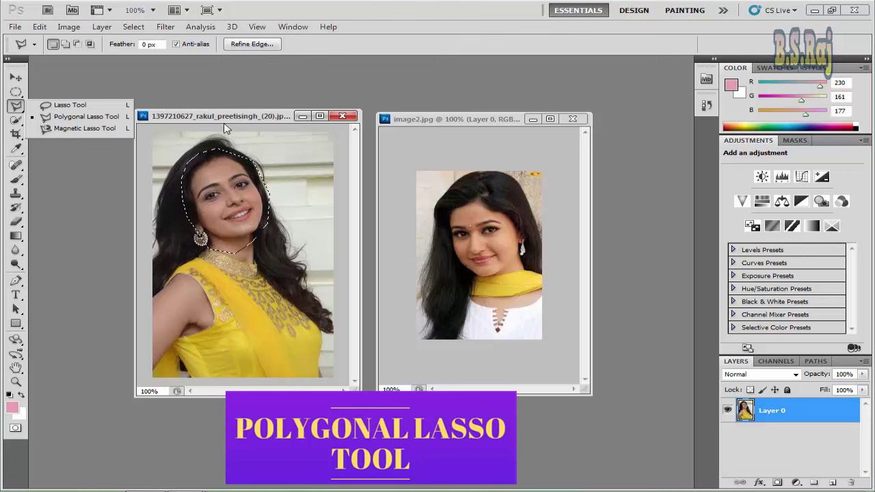
pyautogui.click(16, 80)
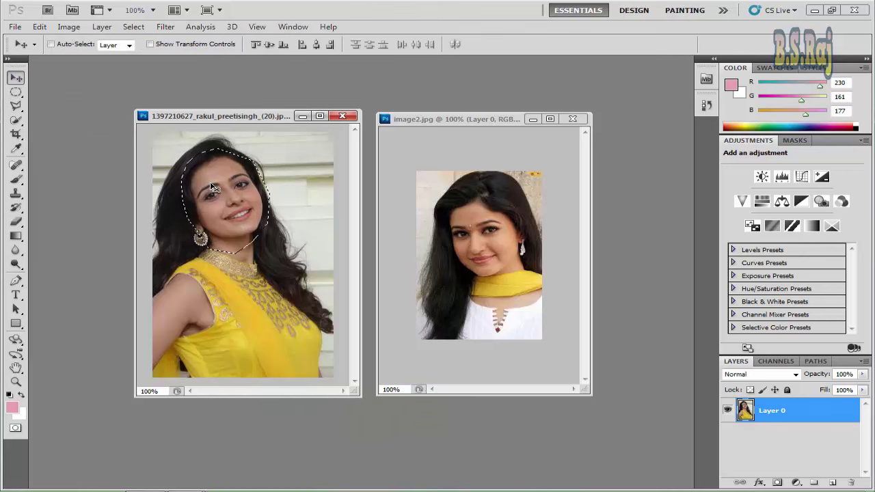
pyautogui.moveTo(212, 188)
pyautogui.mouseDown()
pyautogui.moveTo(441, 232)
pyautogui.moveTo(486, 230)
pyautogui.moveTo(471, 219)
pyautogui.mouseUp()
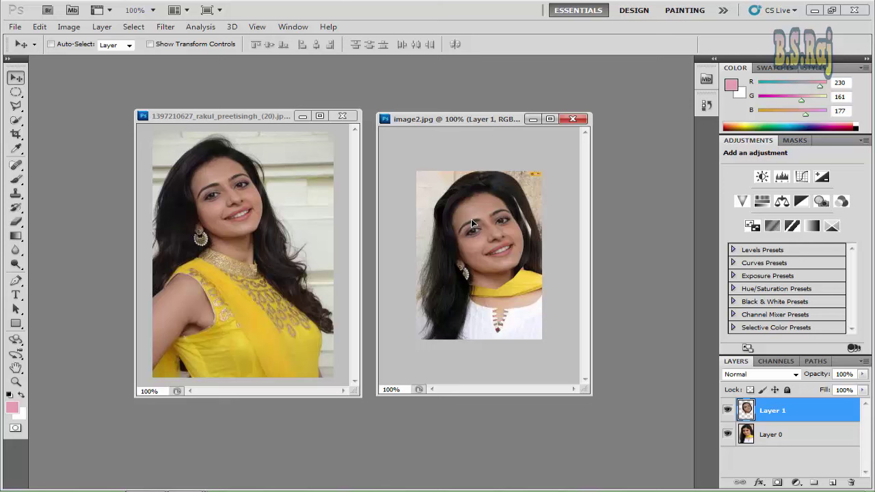
pyautogui.hotkey('ctrl', 'alt', 'z')
pyautogui.hotkey('ctrl', 'alt', 'z')
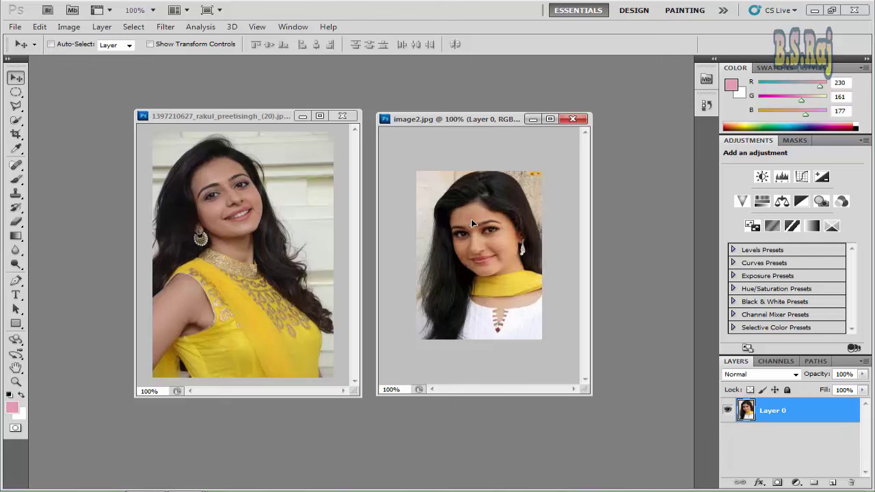
pyautogui.click(16, 107)
pyautogui.rightClick(16, 108)
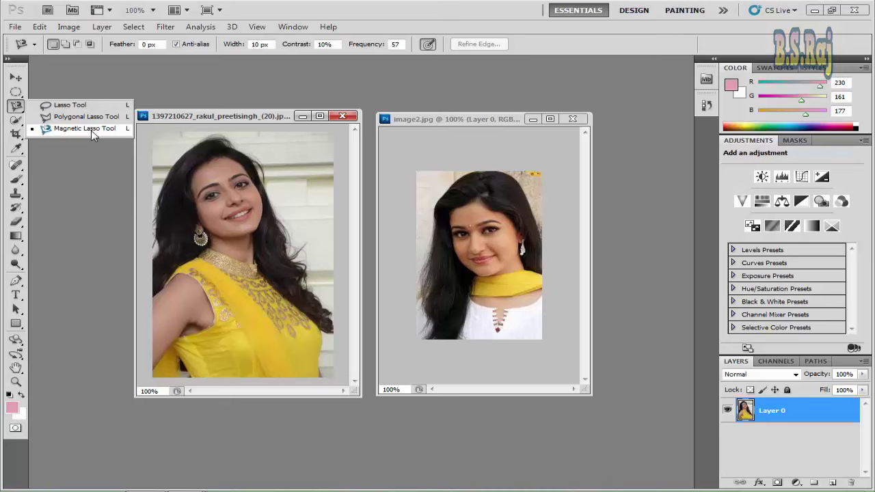
pyautogui.click(93, 130)
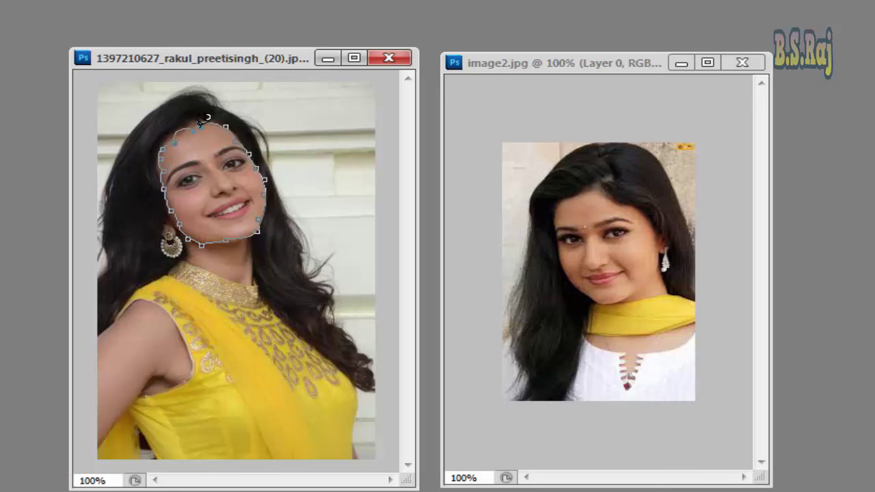
pyautogui.doubleClick(212, 141)
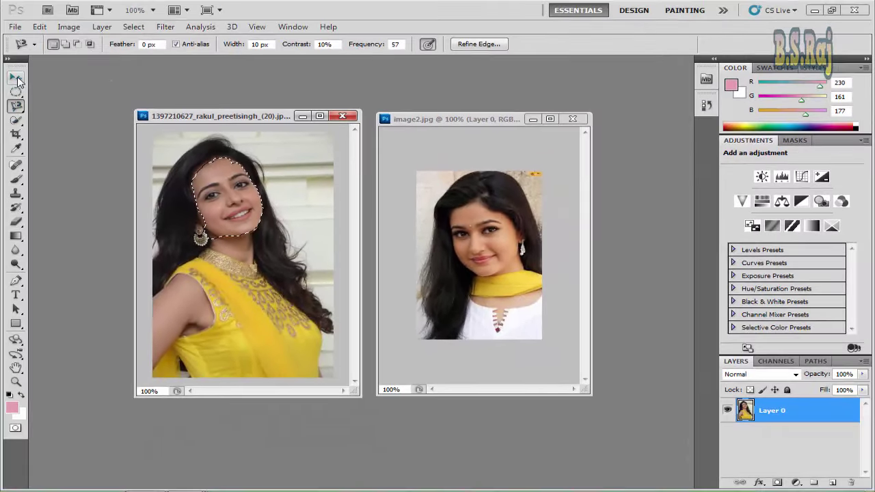
pyautogui.press('v')
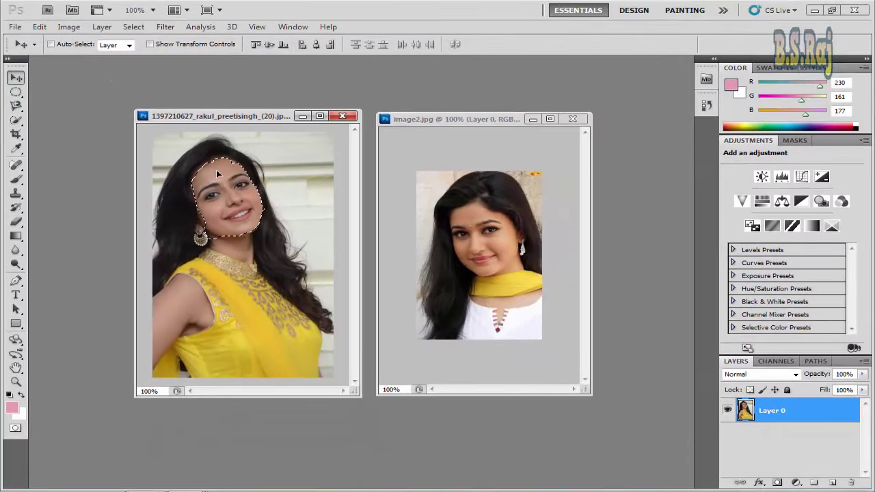
pyautogui.moveTo(216, 169)
pyautogui.mouseDown()
pyautogui.moveTo(485, 216)
pyautogui.moveTo(468, 212)
pyautogui.mouseUp()
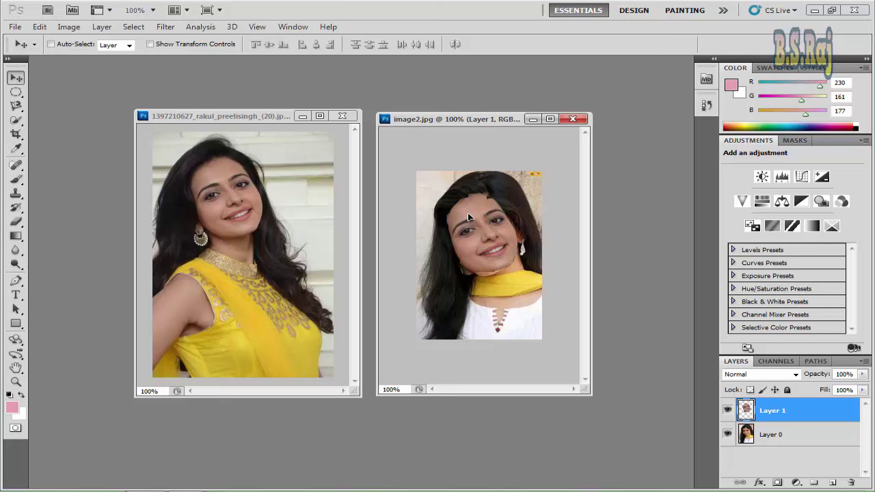
pyautogui.hotkey('ctrl', 'alt', 'z')
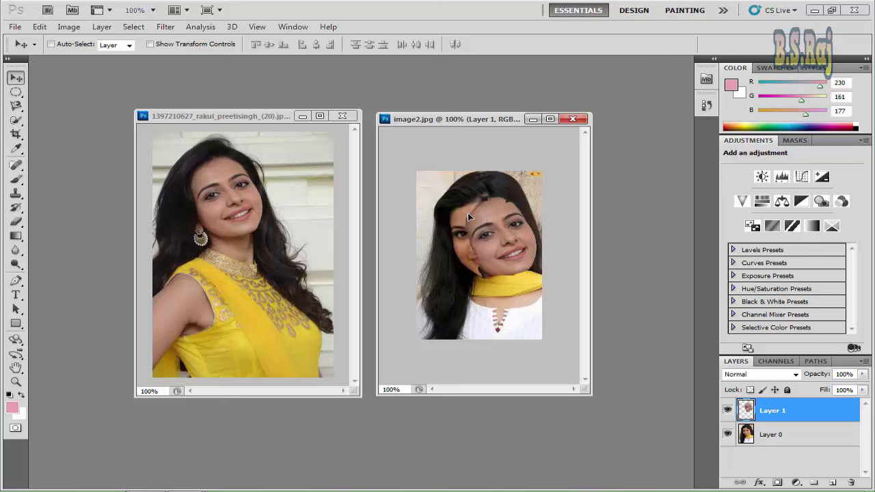
pyautogui.hotkey('ctrl', 'alt', 'z')
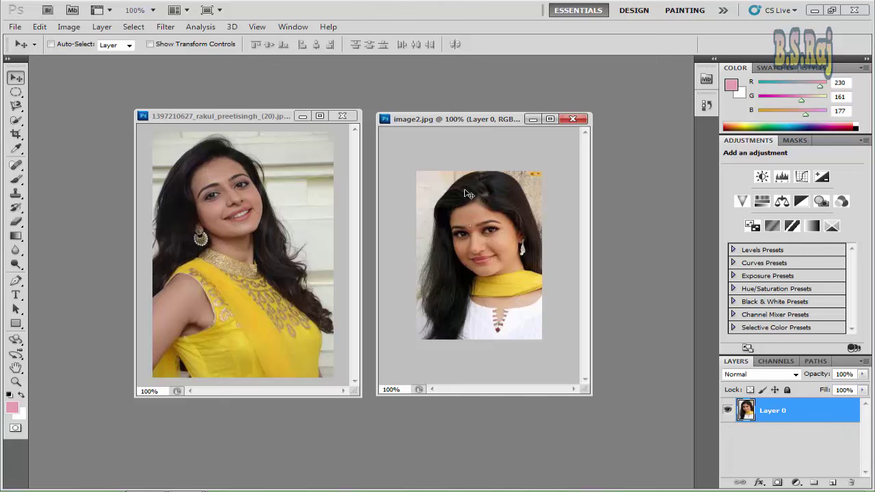
pyautogui.hotkey('ctrl', 'Tab')
pyautogui.press('l')
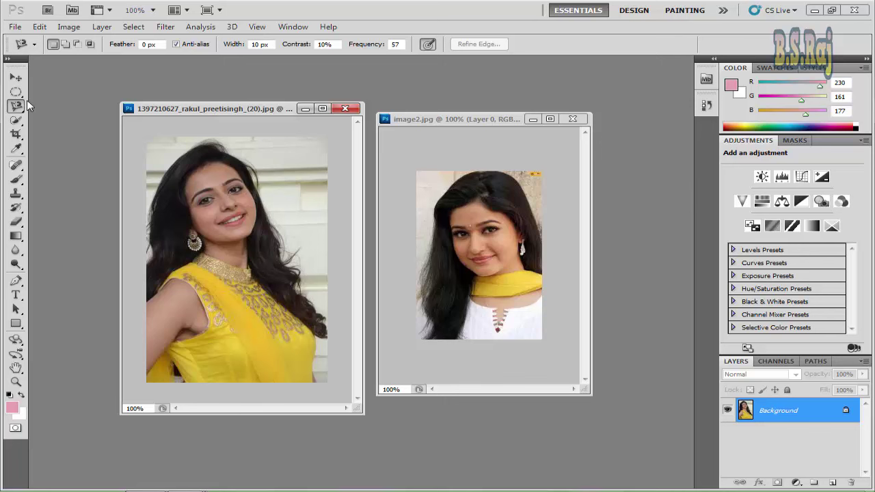
# Trace the whole woman with the Magnetic Lasso and drag her toward image2.jpg
pyautogui.moveTo(16, 106); pyautogui.dragTo(69, 132)
pyautogui.click(192, 145)
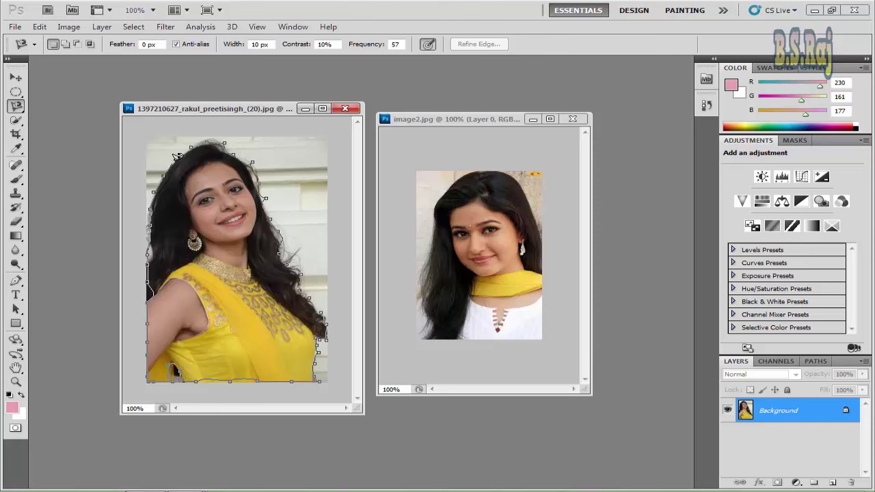
pyautogui.click(192, 142)
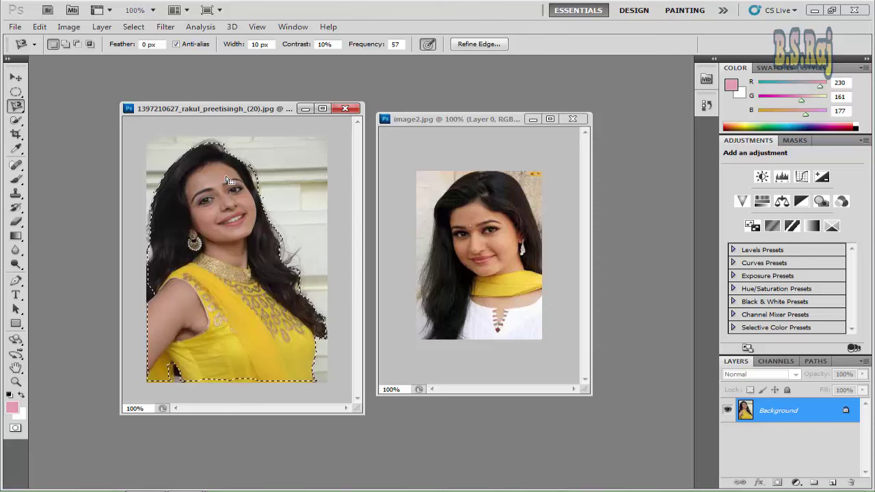
pyautogui.press('v')
pyautogui.moveTo(225, 206); pyautogui.dragTo(474, 225)
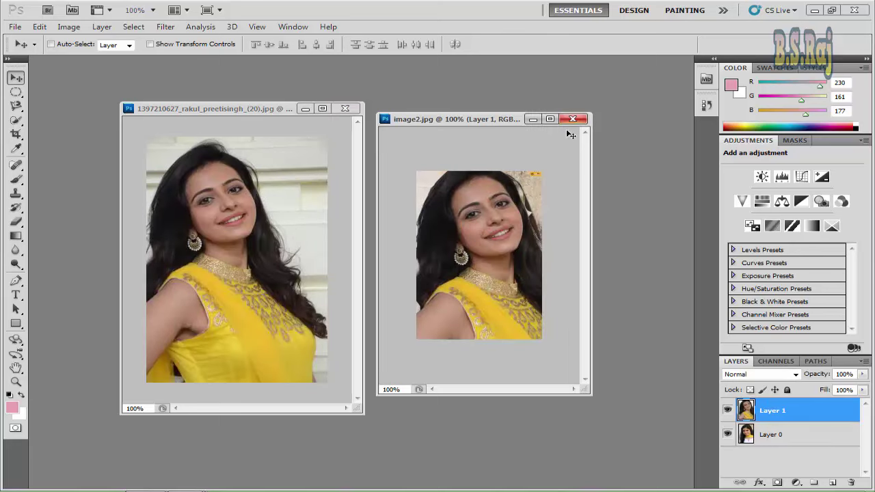
pyautogui.click(550, 119)
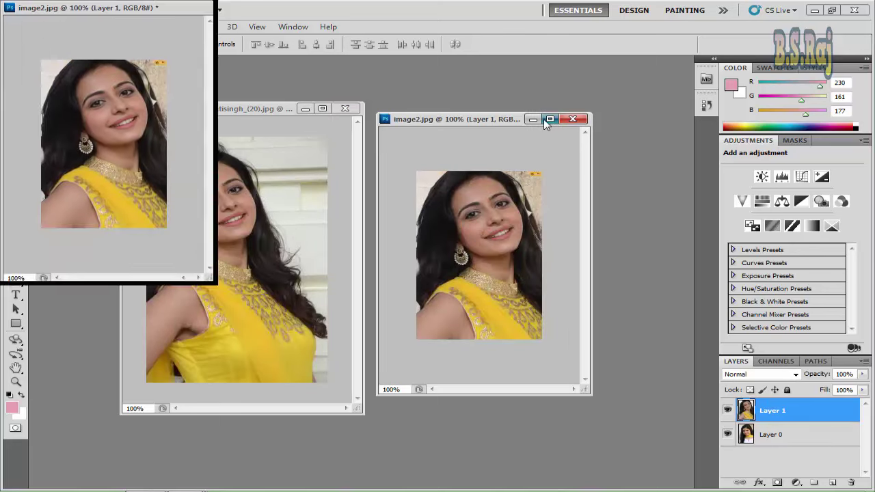
pyautogui.click(832, 9)
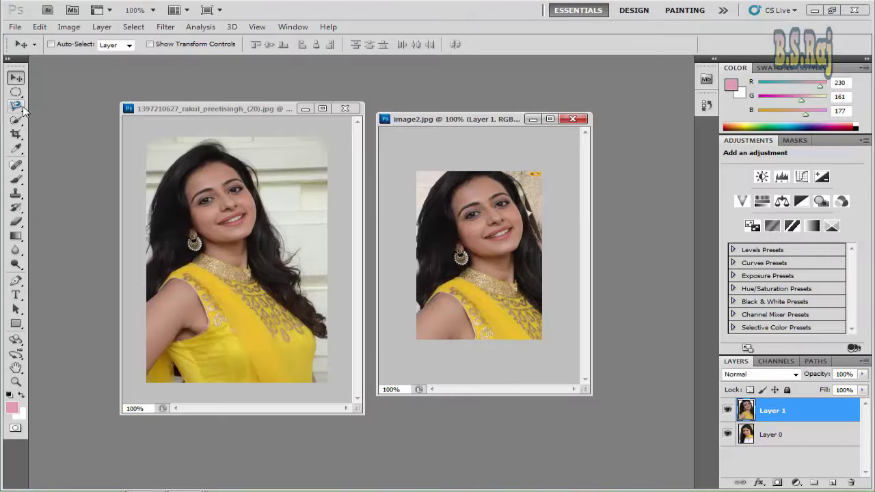
# Try moving the selection within the locked portrait and dismiss the resulting warning
pyautogui.moveTo(16, 107); pyautogui.dragTo(86, 132)
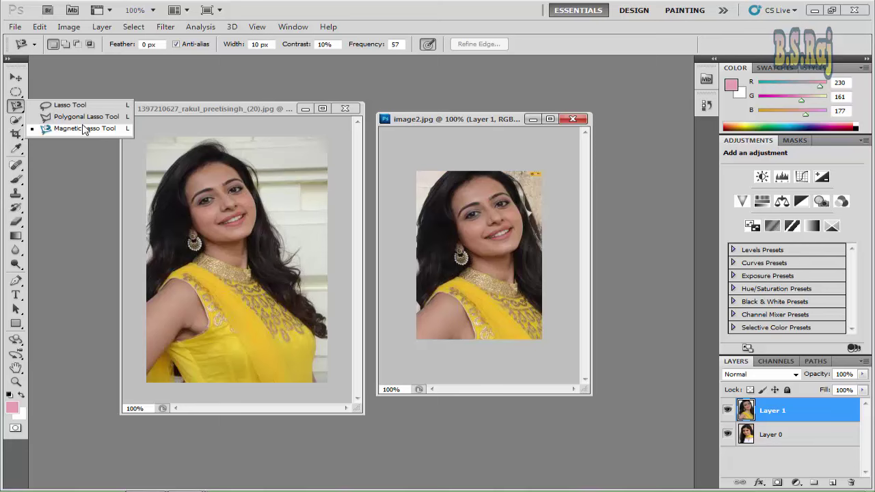
pyautogui.click(298, 123)
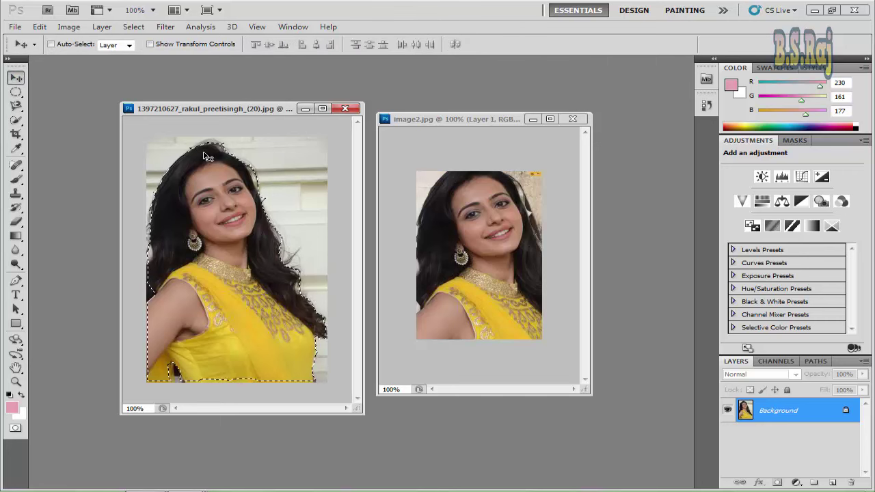
pyautogui.click(260, 167)
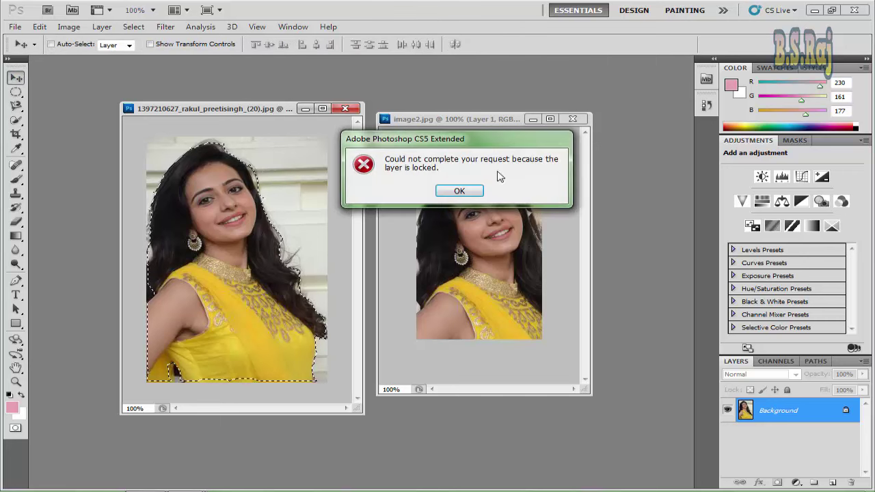
pyautogui.click(469, 194)
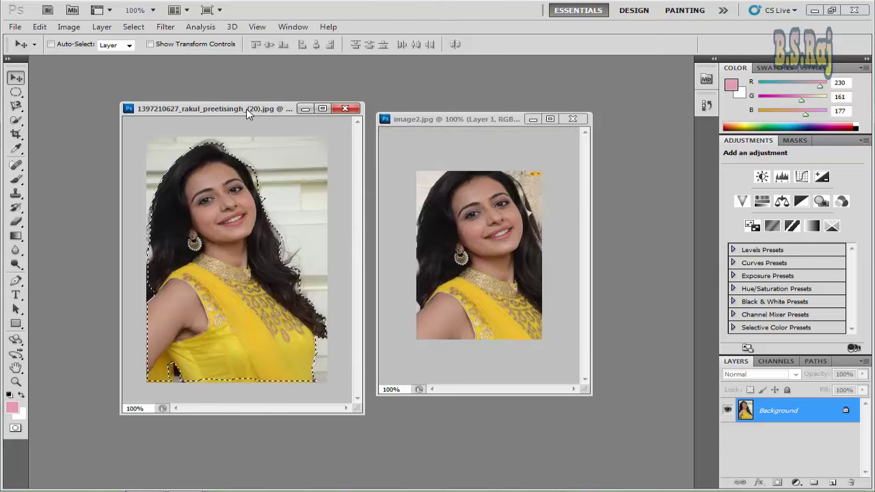
# Convert the portrait's locked Background into an editable Layer 0
pyautogui.doubleClick(778, 414)
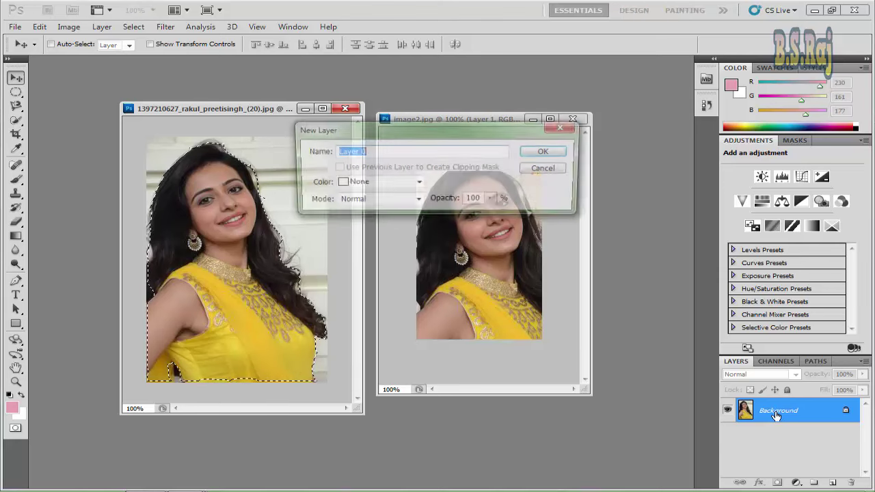
pyautogui.click(549, 150)
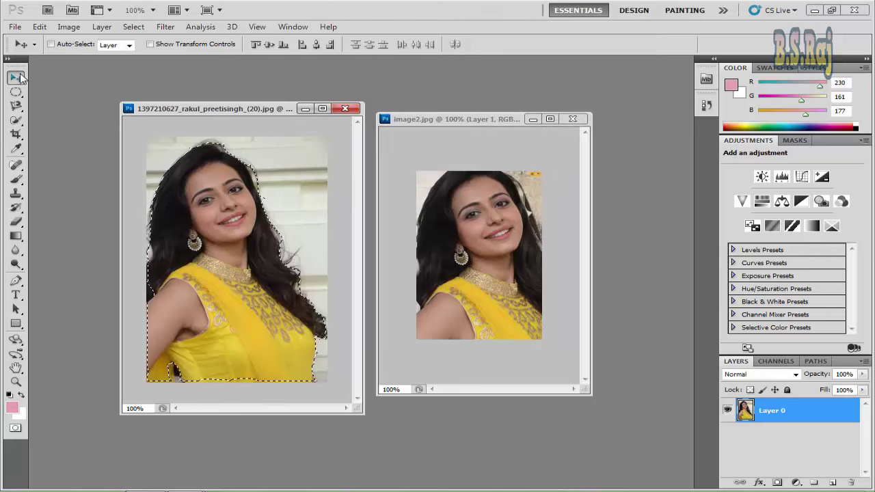
pyautogui.moveTo(183, 133); pyautogui.dragTo(186, 140)
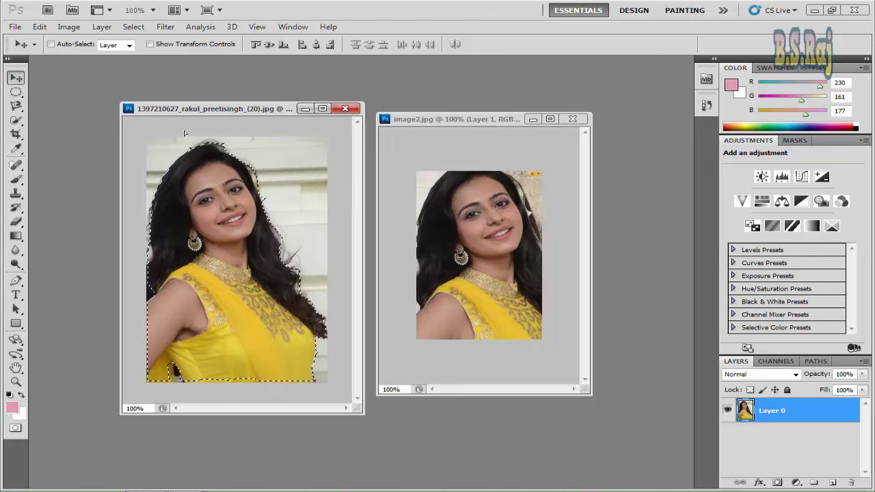
# Deselect with Ctrl+D and switch to the Quick Selection Tool
pyautogui.hotkey('ctrl', 'd')
pyautogui.press('l')
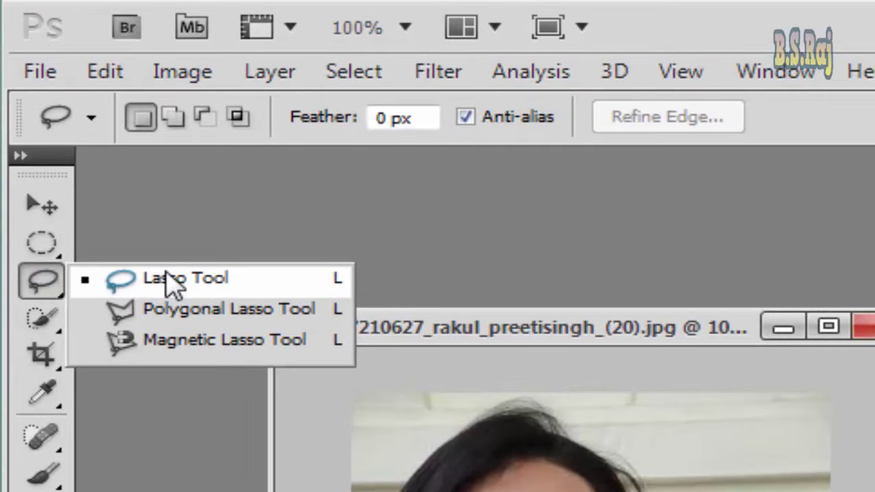
pyautogui.click(209, 229)
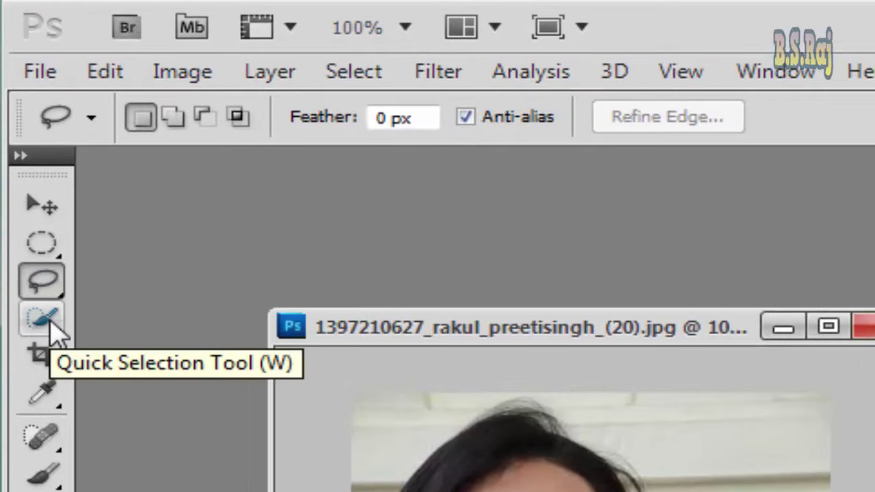
pyautogui.click(55, 334)
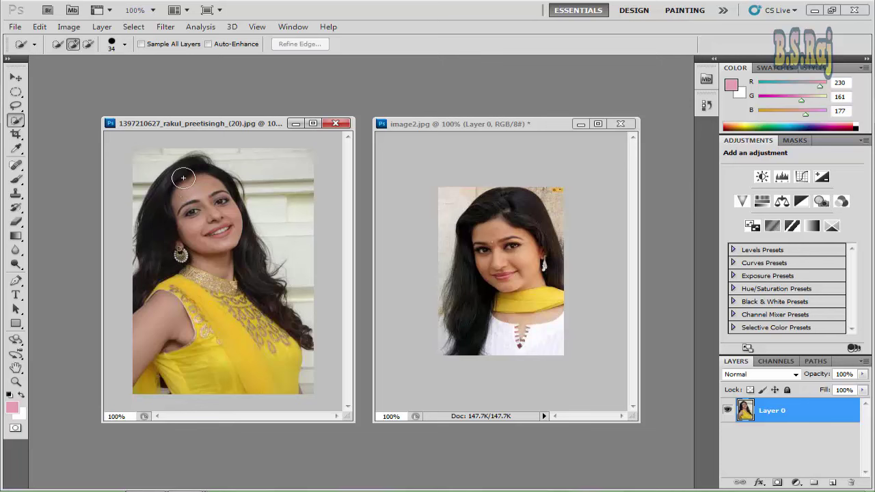
# Quick-select the woman's hair and yellow dress, drag her into image2.jpg, nudge right and down
pyautogui.moveTo(183, 177)
pyautogui.mouseDown()
pyautogui.moveTo(160, 239)
pyautogui.moveTo(211, 218)
pyautogui.moveTo(244, 261)
pyautogui.mouseUp()
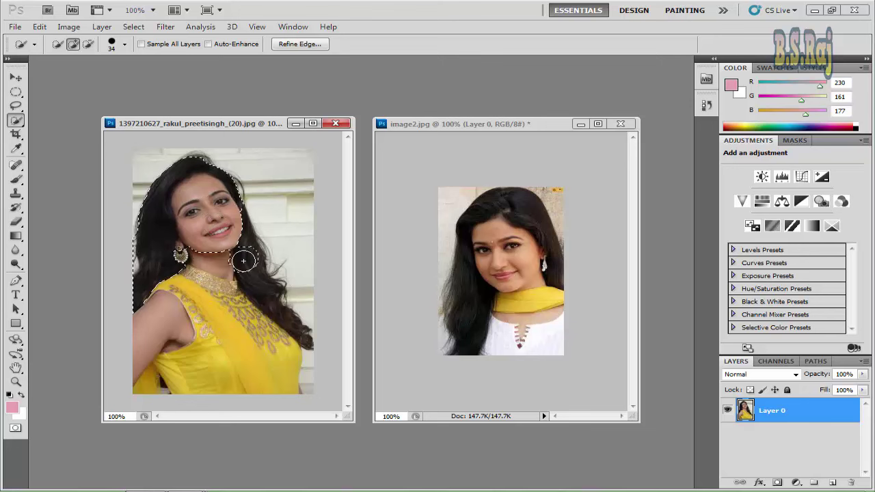
pyautogui.moveTo(244, 261)
pyautogui.mouseDown()
pyautogui.moveTo(215, 325)
pyautogui.moveTo(250, 346)
pyautogui.mouseUp()
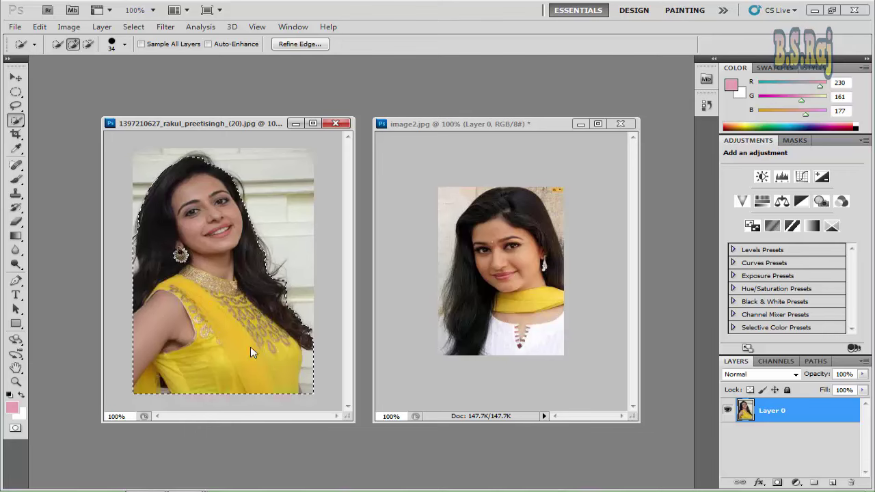
pyautogui.press('v')
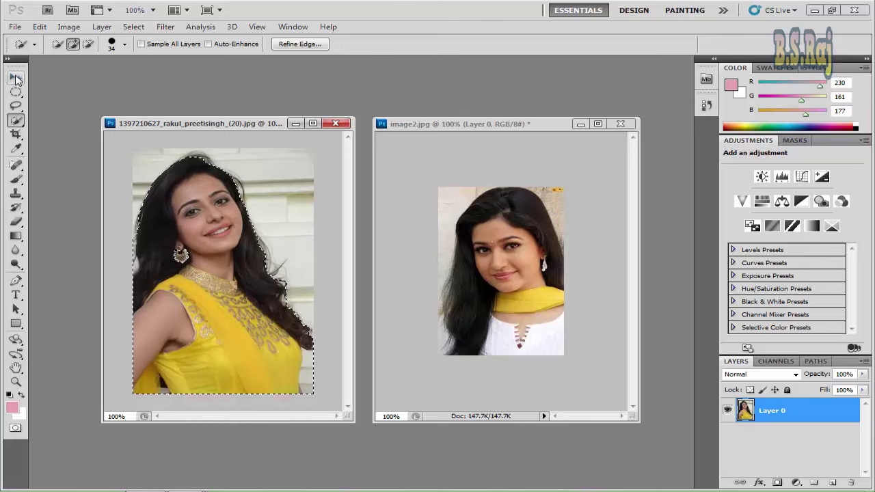
pyautogui.moveTo(176, 173); pyautogui.dragTo(481, 186)
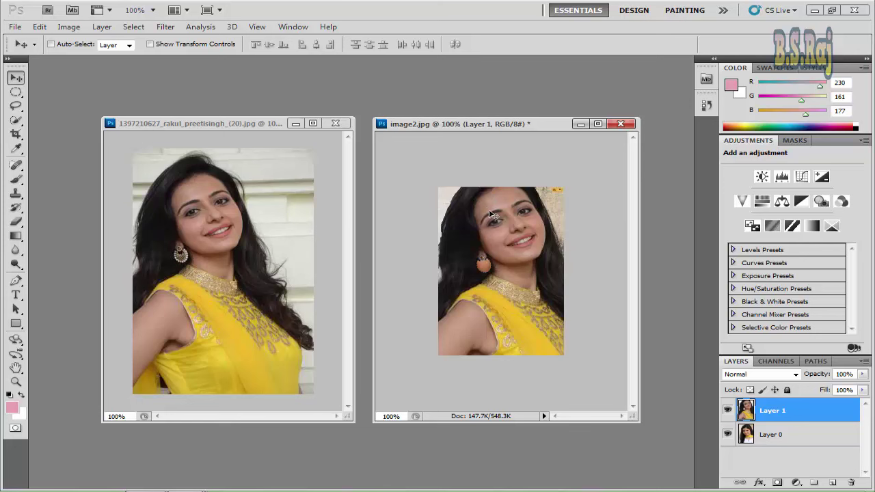
pyautogui.moveTo(491, 216); pyautogui.dragTo(497, 222)
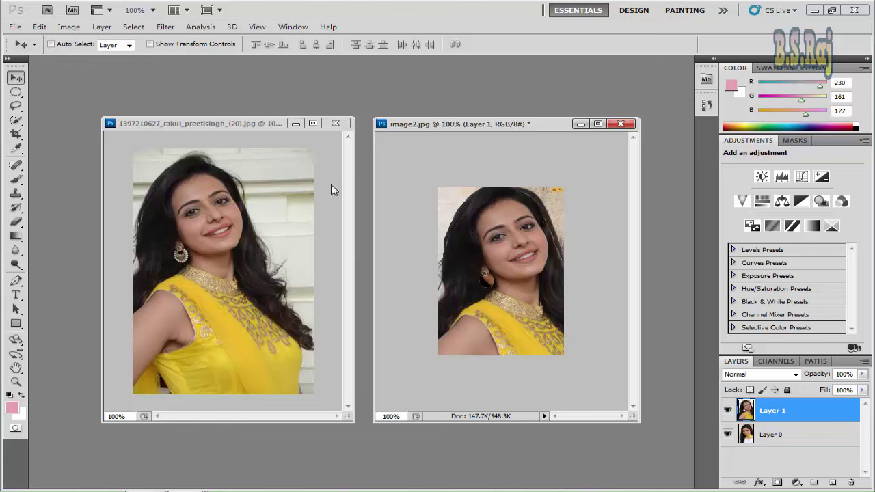
# Pick the Quick Selection Tool and bring the yellow-dress photo's window forward
pyautogui.click(16, 120)
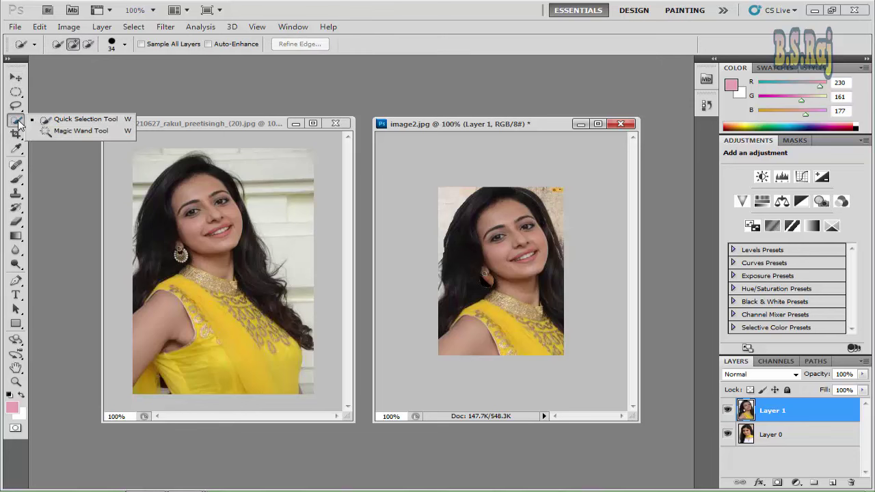
pyautogui.click(65, 117)
pyautogui.click(267, 173)
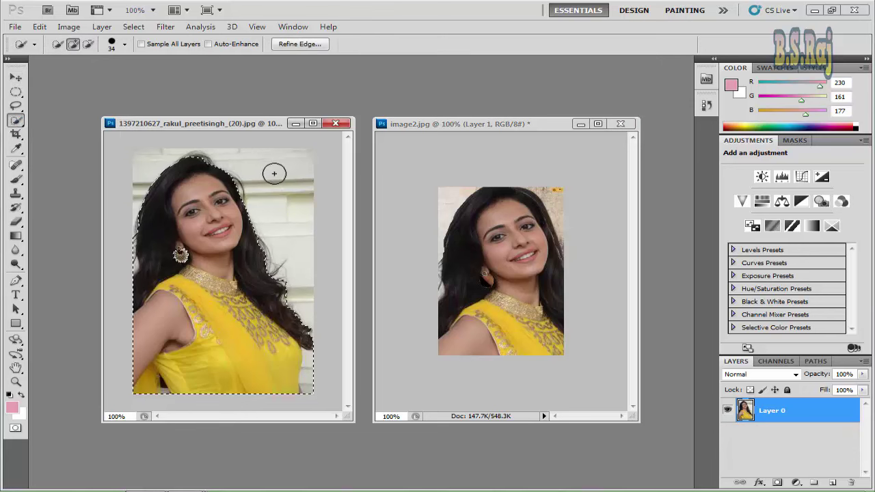
pyautogui.moveTo(268, 174)
pyautogui.mouseDown()
pyautogui.moveTo(280, 220)
pyautogui.moveTo(144, 156)
pyautogui.mouseUp()
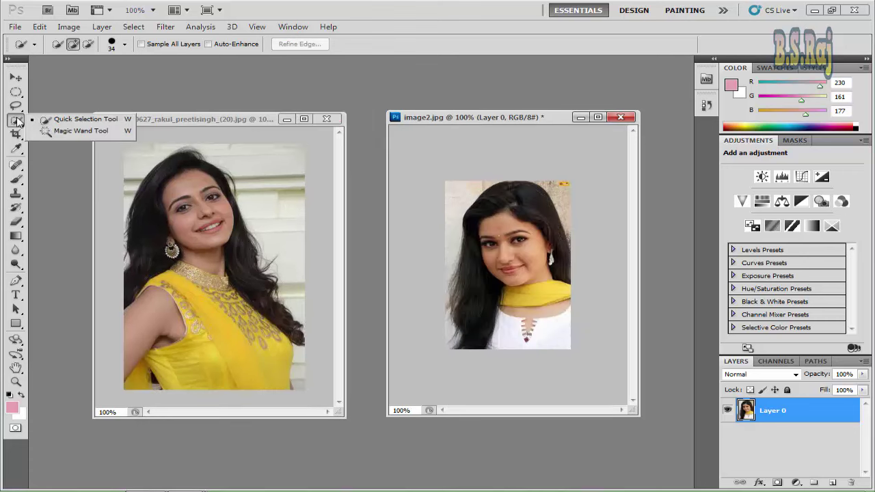
pyautogui.click(80, 120)
pyautogui.rightClick(15, 117)
pyautogui.click(69, 119)
pyautogui.click(272, 178)
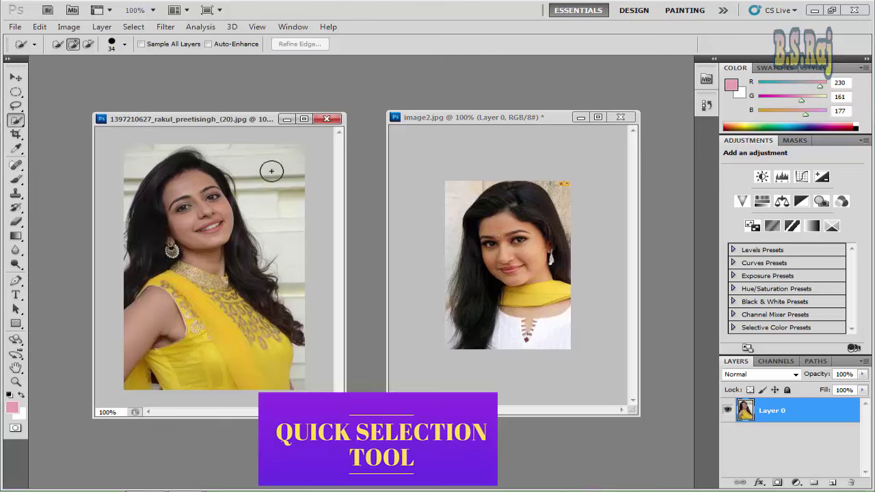
# Quick-select the wall on both sides of the woman's hair down to the bottom right
pyautogui.click(268, 173)
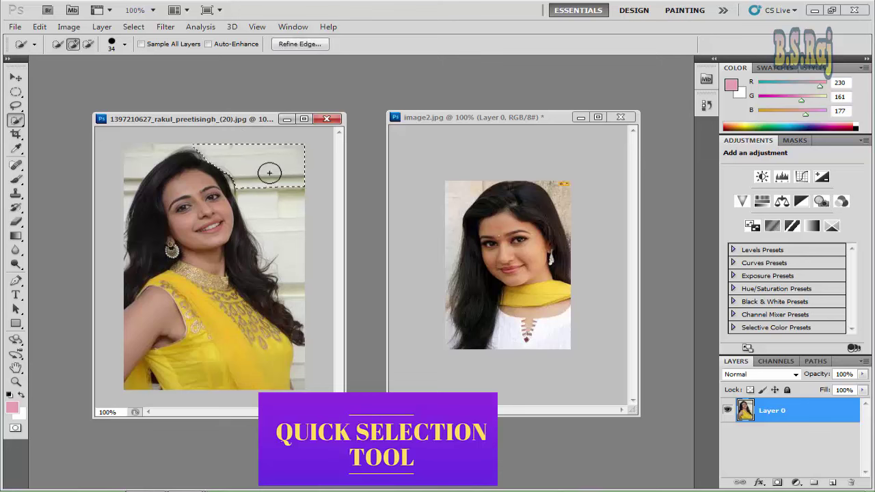
pyautogui.moveTo(269, 173); pyautogui.dragTo(280, 215)
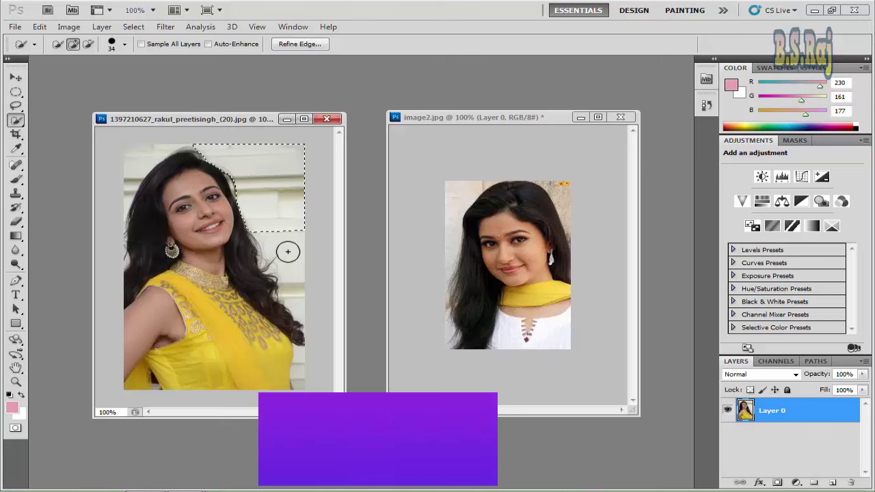
pyautogui.moveTo(288, 252); pyautogui.dragTo(303, 372)
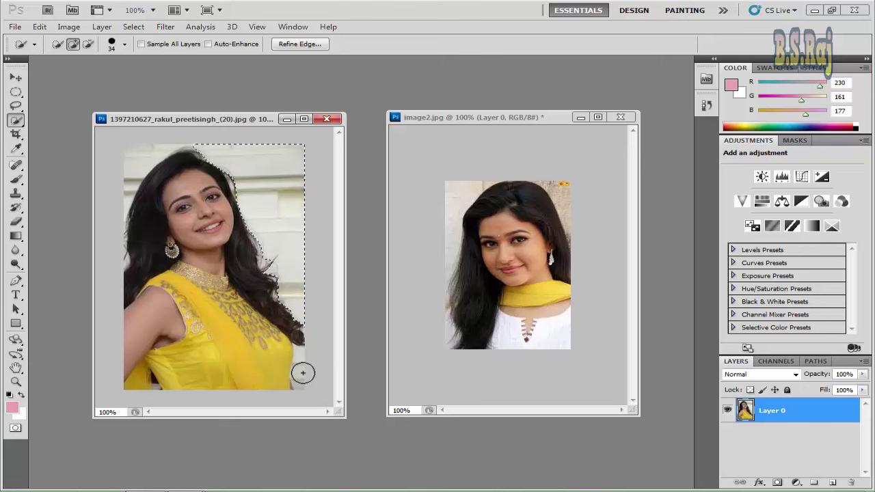
pyautogui.click(145, 153)
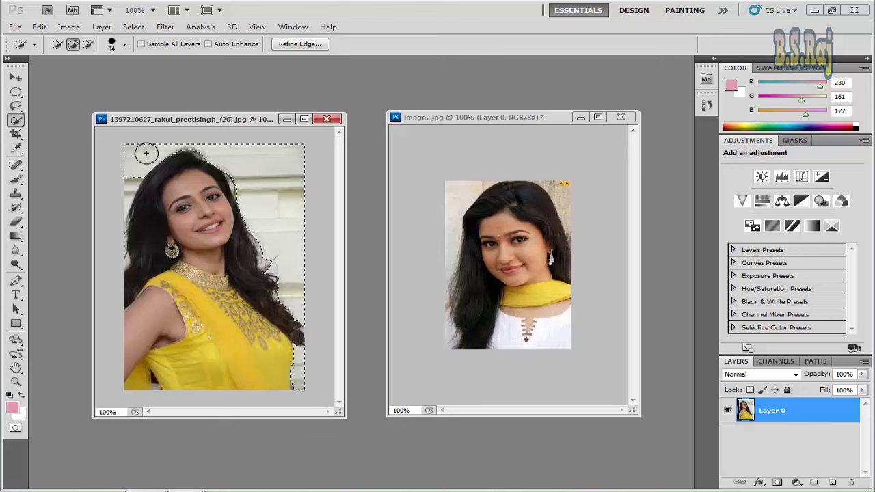
pyautogui.moveTo(146, 153); pyautogui.dragTo(124, 254)
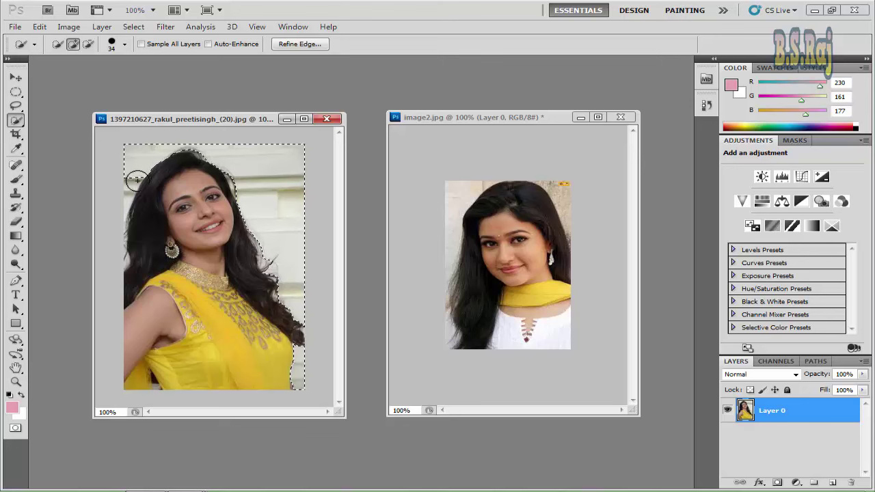
pyautogui.click(124, 254)
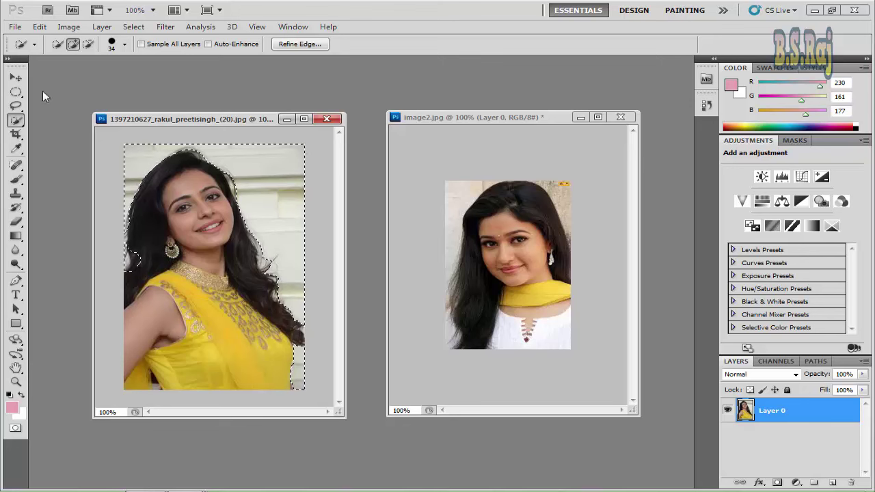
# Drag the selected background into the second portrait with the Move tool
pyautogui.click(16, 77)
pyautogui.moveTo(263, 190)
pyautogui.mouseDown()
pyautogui.moveTo(474, 290)
pyautogui.moveTo(603, 197)
pyautogui.mouseUp()
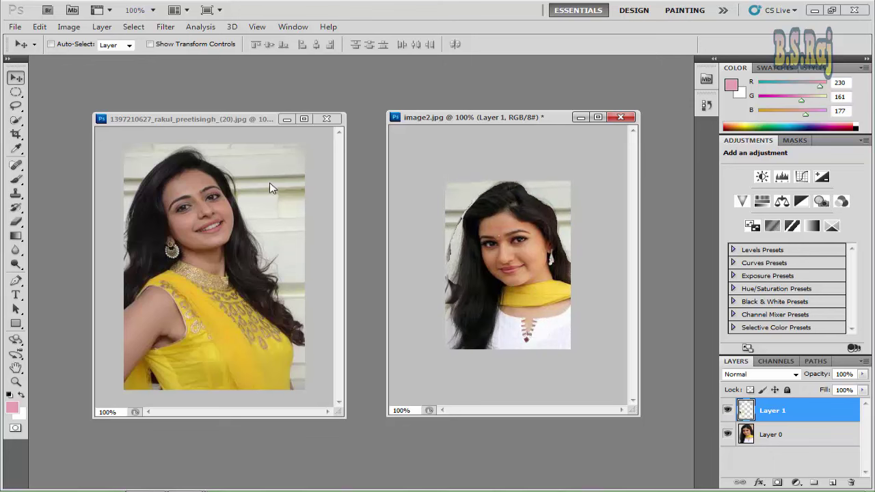
pyautogui.click(17, 122)
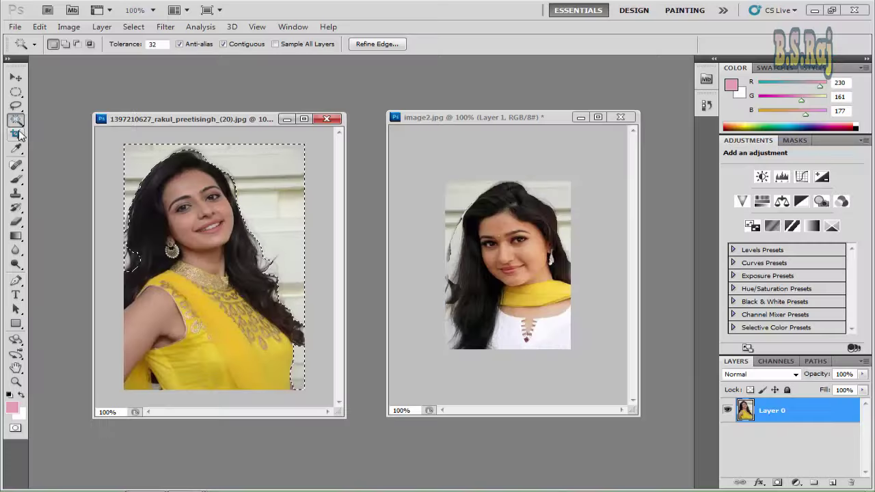
# Choose the Magic Wand (tolerance 32) and click the wall patch right of the hair
pyautogui.click(16, 120)
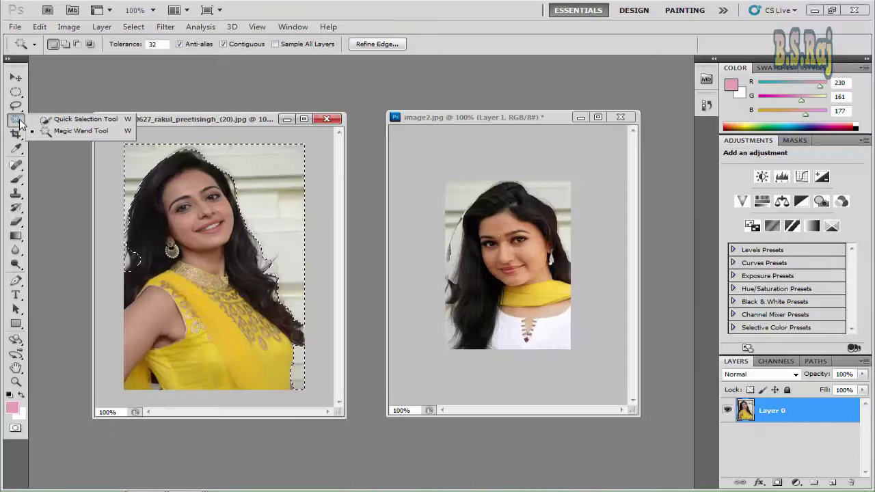
pyautogui.click(60, 131)
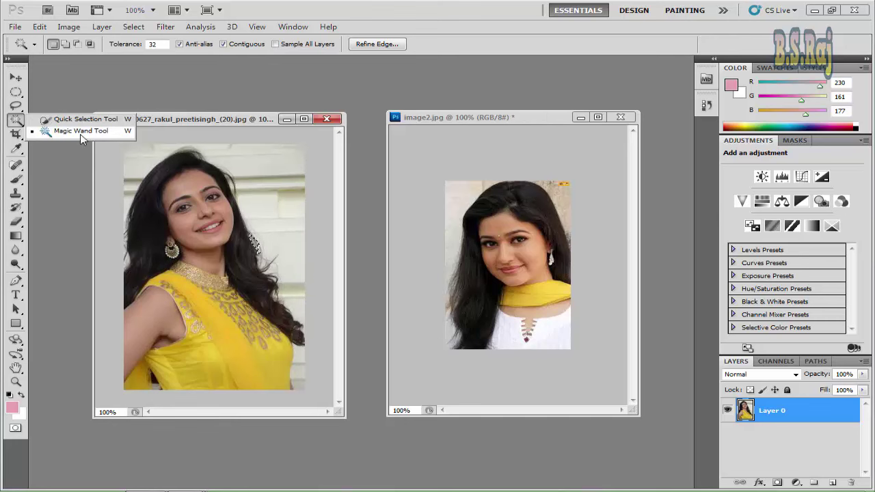
pyautogui.click(80, 132)
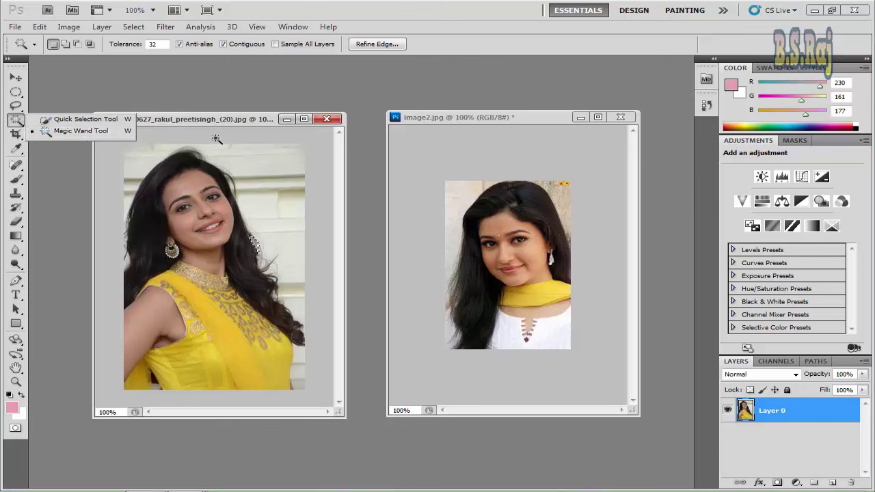
pyautogui.click(276, 164)
pyautogui.click(277, 208)
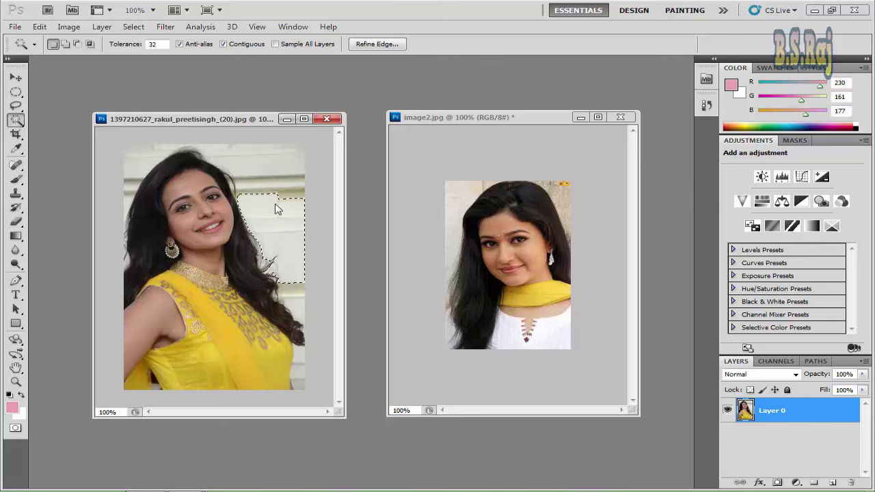
pyautogui.click(261, 164)
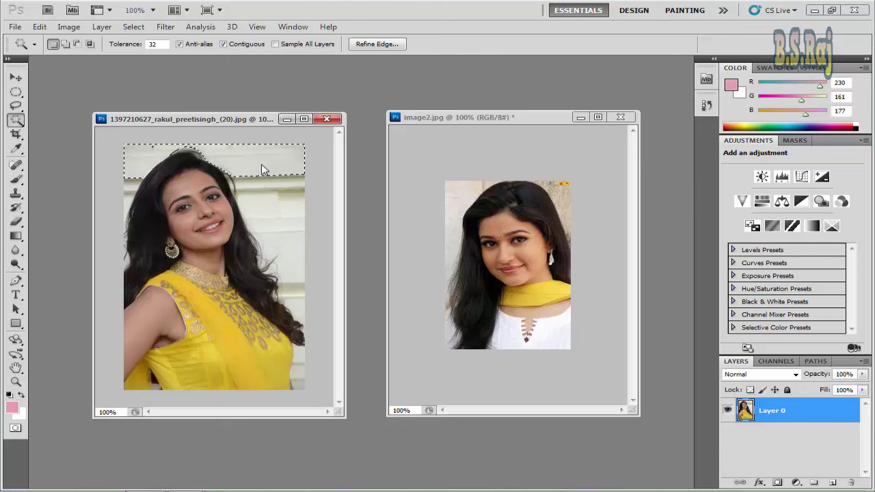
pyautogui.click(269, 200)
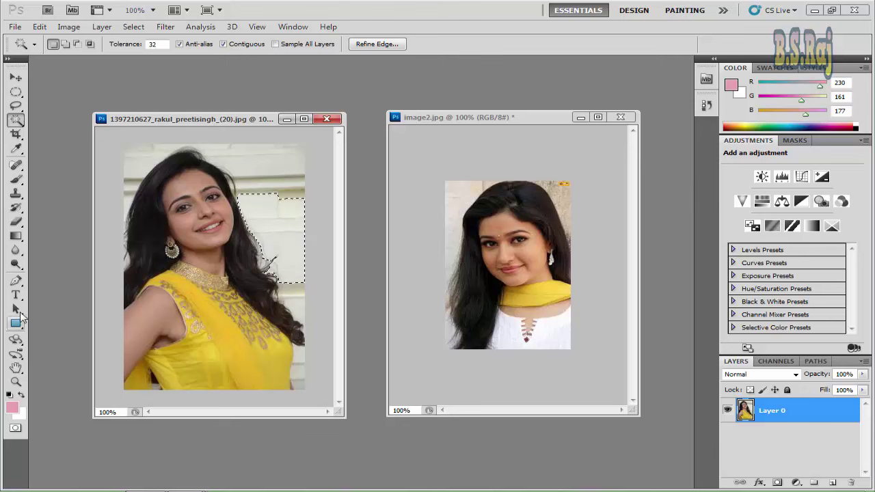
# Paint the selected wall patch beside the hair pink with the Brush
pyautogui.click(15, 179)
pyautogui.click(68, 179)
pyautogui.moveTo(253, 170); pyautogui.dragTo(293, 244)
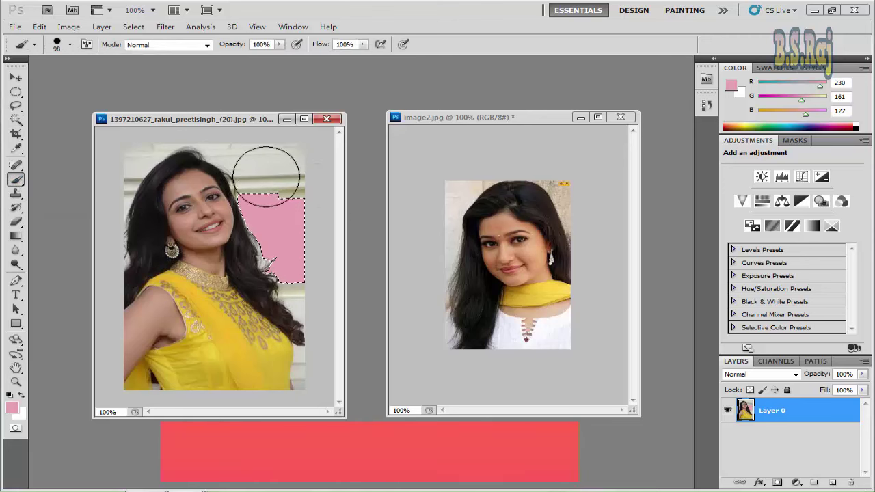
# Magic-wand the top background band above the hair and paint it pink
pyautogui.click(16, 122)
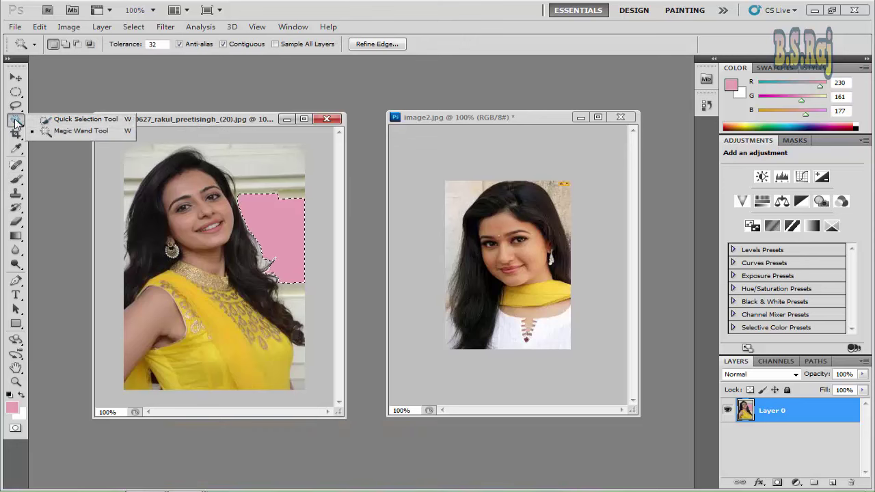
pyautogui.click(65, 131)
pyautogui.click(239, 164)
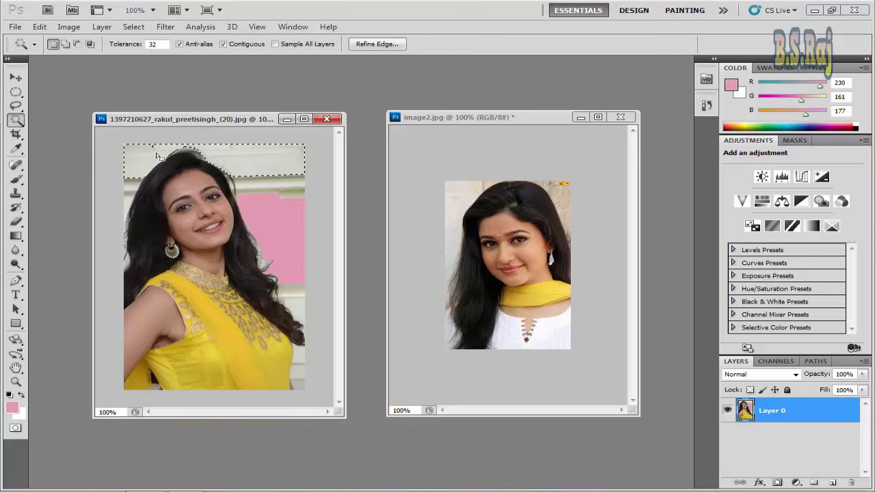
pyautogui.click(16, 179)
pyautogui.moveTo(137, 161)
pyautogui.mouseDown()
pyautogui.moveTo(150, 152)
pyautogui.moveTo(303, 146)
pyautogui.mouseUp()
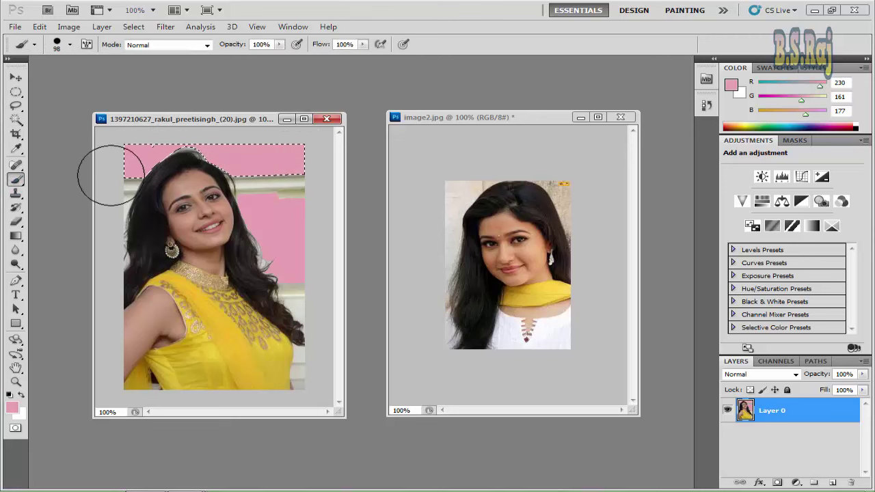
# Magic-wand the strips beside the head and left edge, then paint the lower-right strip pink
pyautogui.rightClick(15, 120)
pyautogui.click(41, 130)
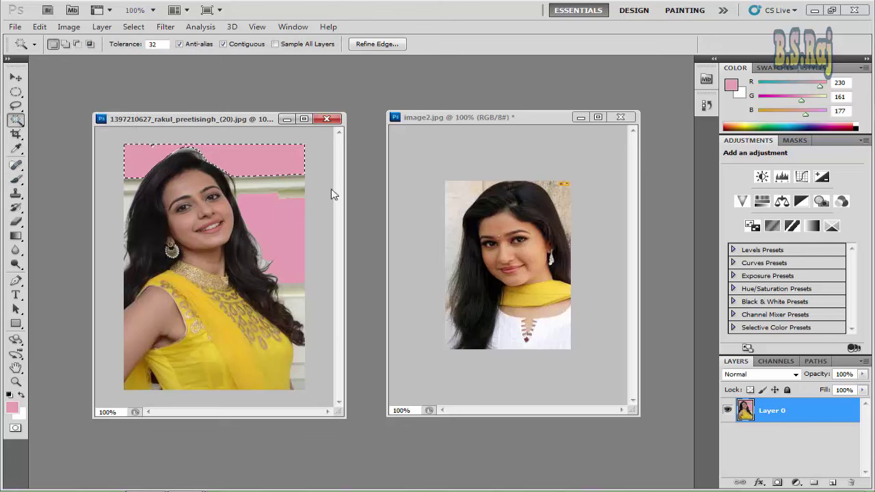
pyautogui.click(258, 190)
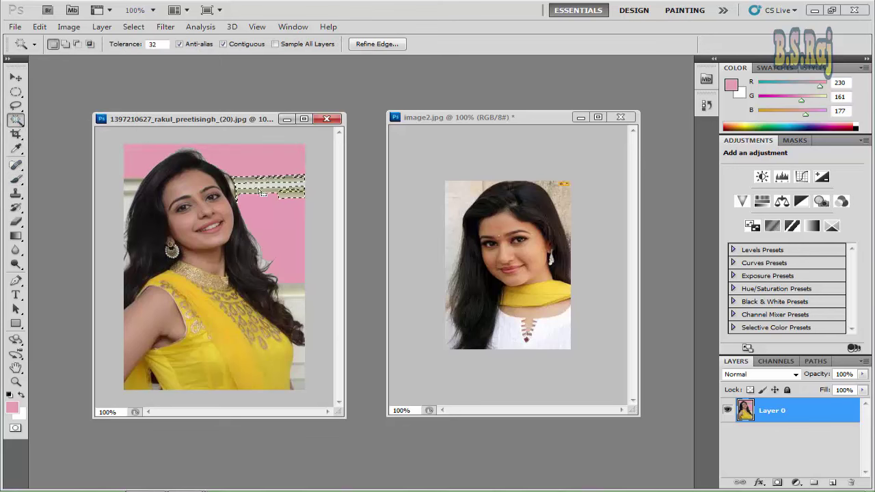
pyautogui.click(128, 181)
pyautogui.click(16, 166)
pyautogui.click(16, 179)
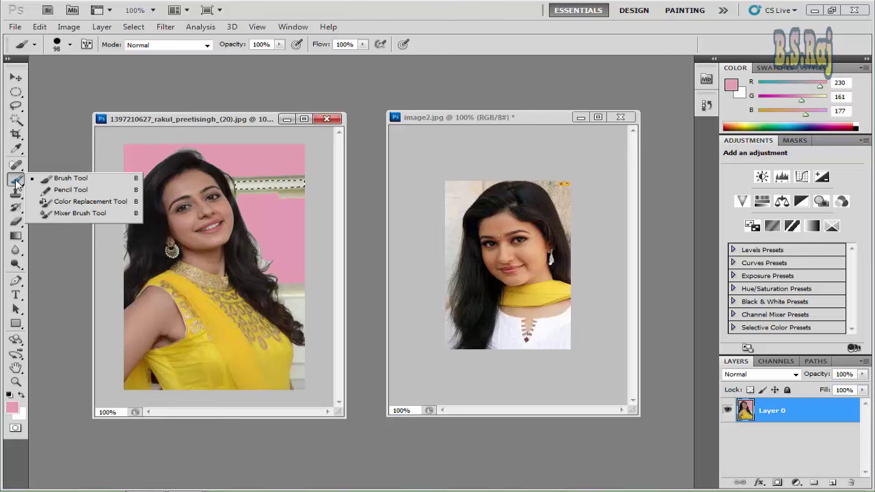
pyautogui.click(65, 177)
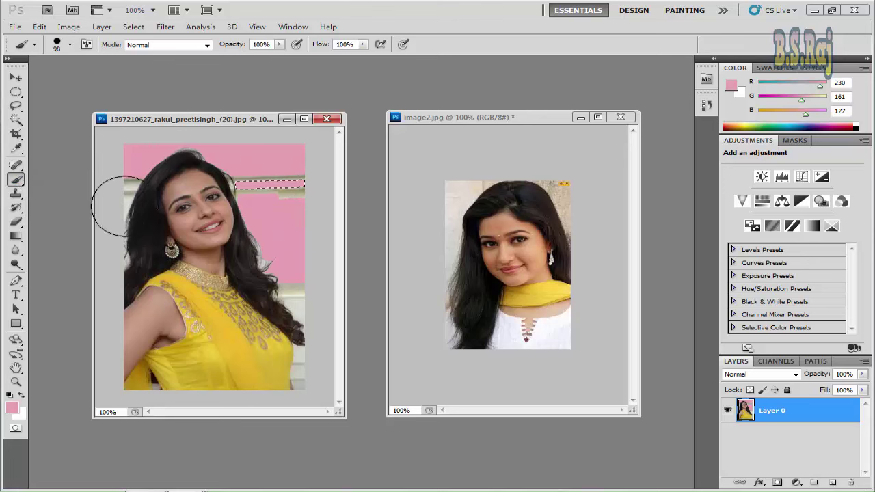
pyautogui.click(302, 377)
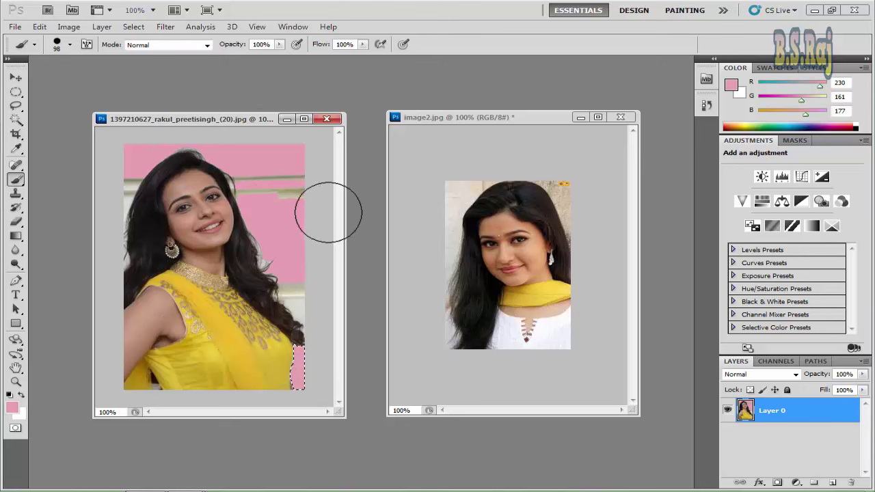
pyautogui.click(17, 119)
pyautogui.click(57, 130)
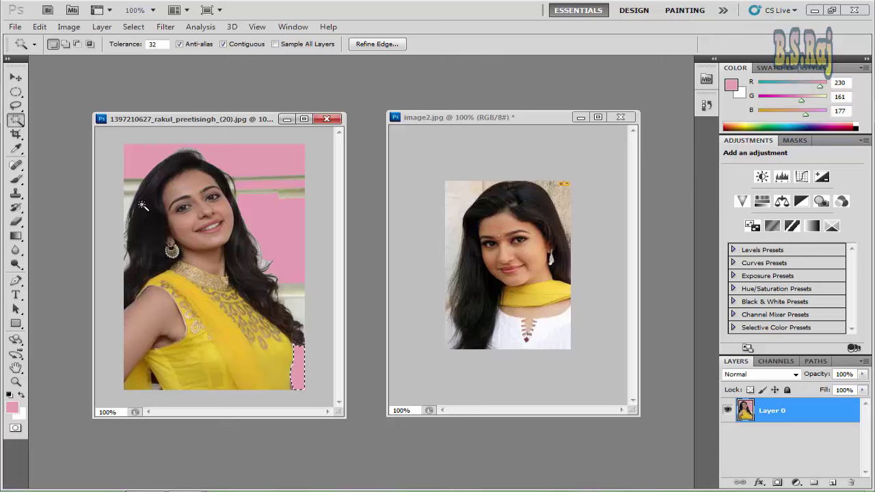
# Magic-wand select the woman's dark hair and drag it onto image2.jpg as Layer 1
pyautogui.click(147, 251)
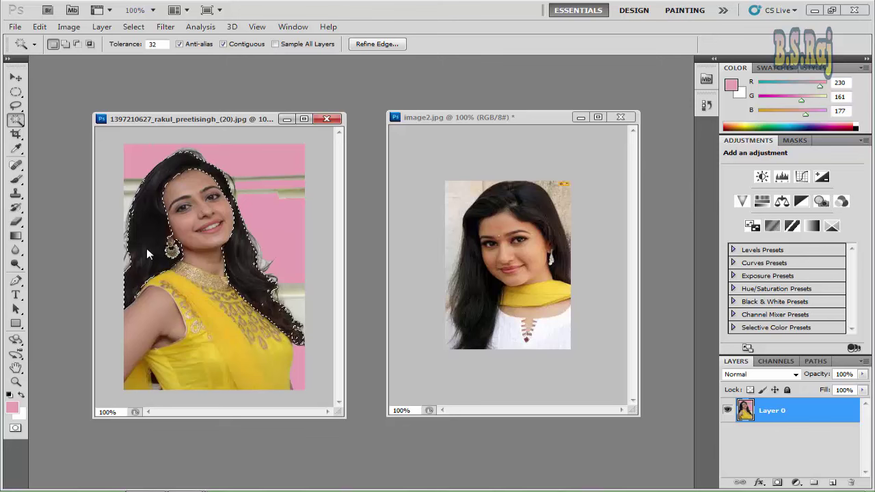
pyautogui.keyDown('shift'); pyautogui.click(166, 169); pyautogui.keyUp('shift')
pyautogui.click(15, 78)
pyautogui.moveTo(209, 168)
pyautogui.mouseDown()
pyautogui.moveTo(452, 187)
pyautogui.moveTo(492, 196)
pyautogui.moveTo(478, 202)
pyautogui.moveTo(482, 216)
pyautogui.mouseUp()
pyautogui.click(20, 121)
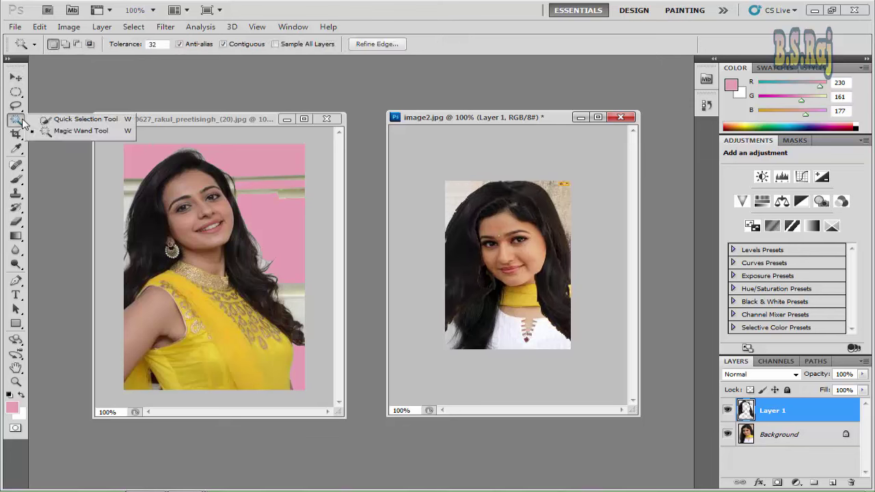